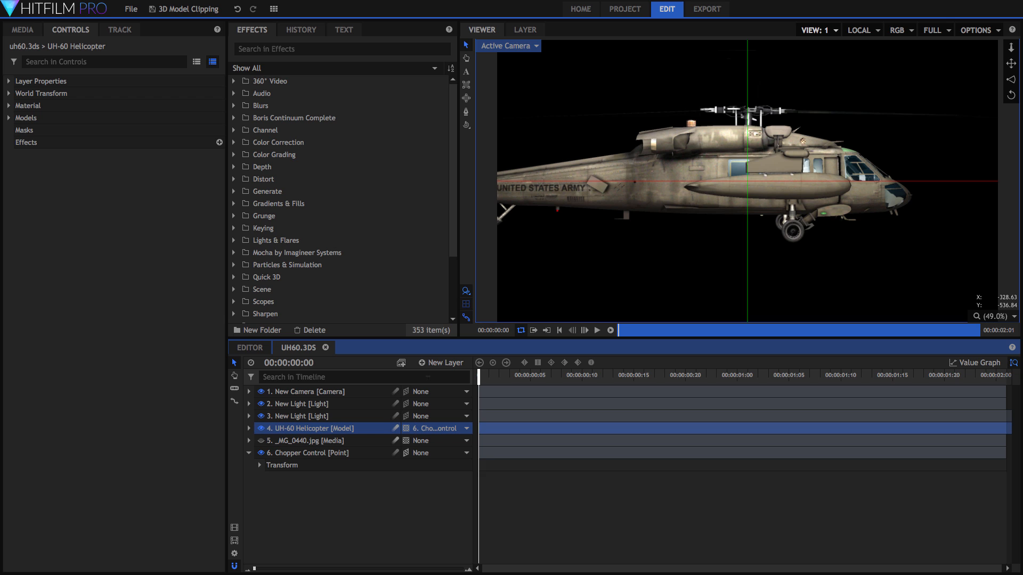
- Set the New Camera's near clip distance to 1500 and preview the clipped helicopter over the first few frames
left_click(335, 394)
right_click(333, 394)
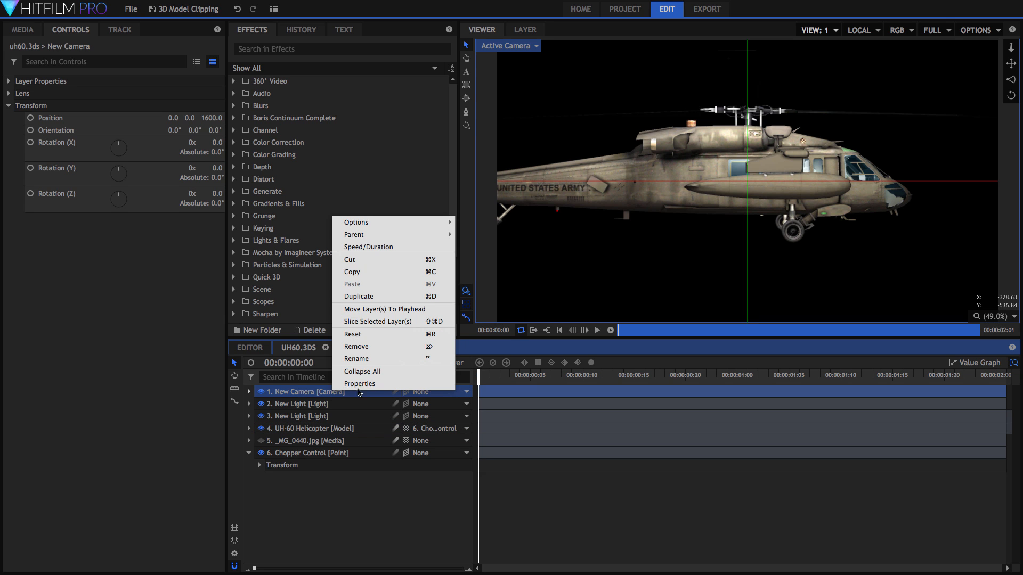
left_click(387, 384)
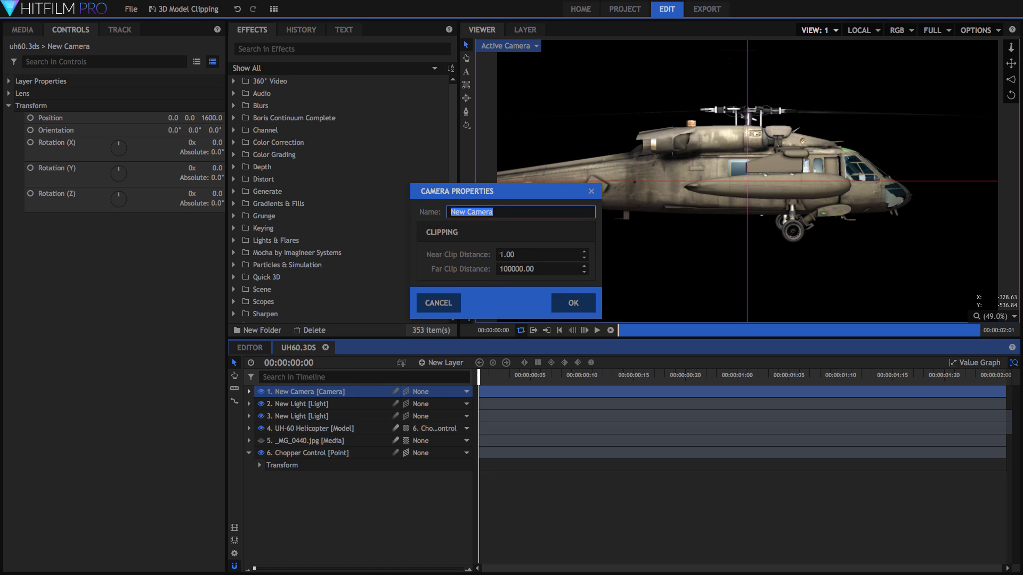
double_click(502, 255)
type("1500")
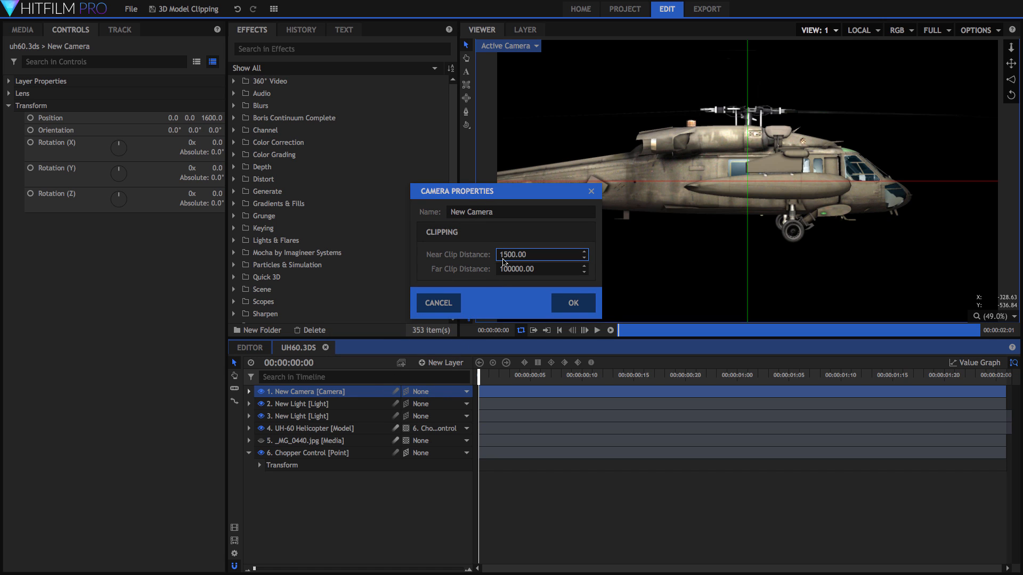
left_click(574, 303)
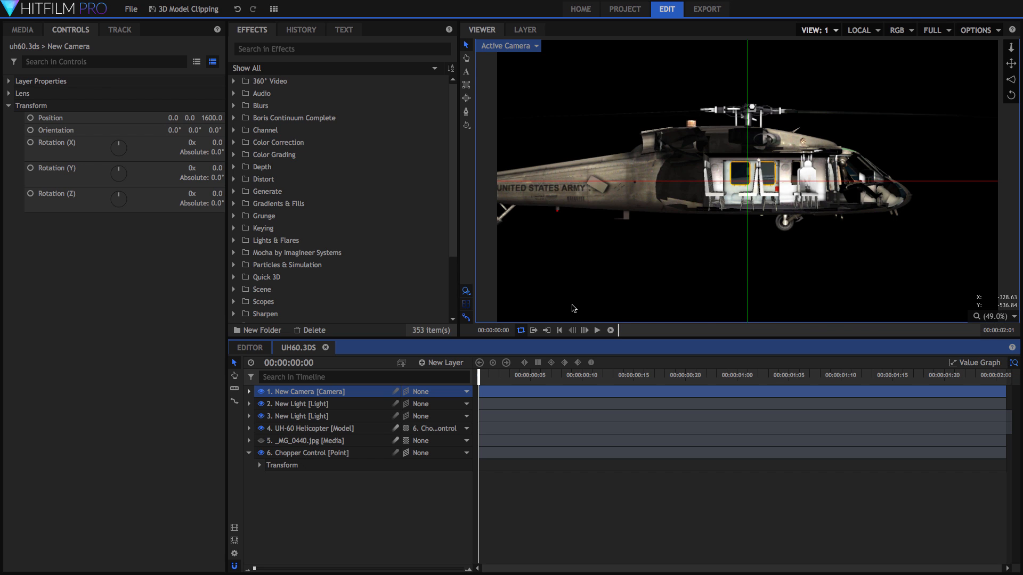
left_click(521, 376)
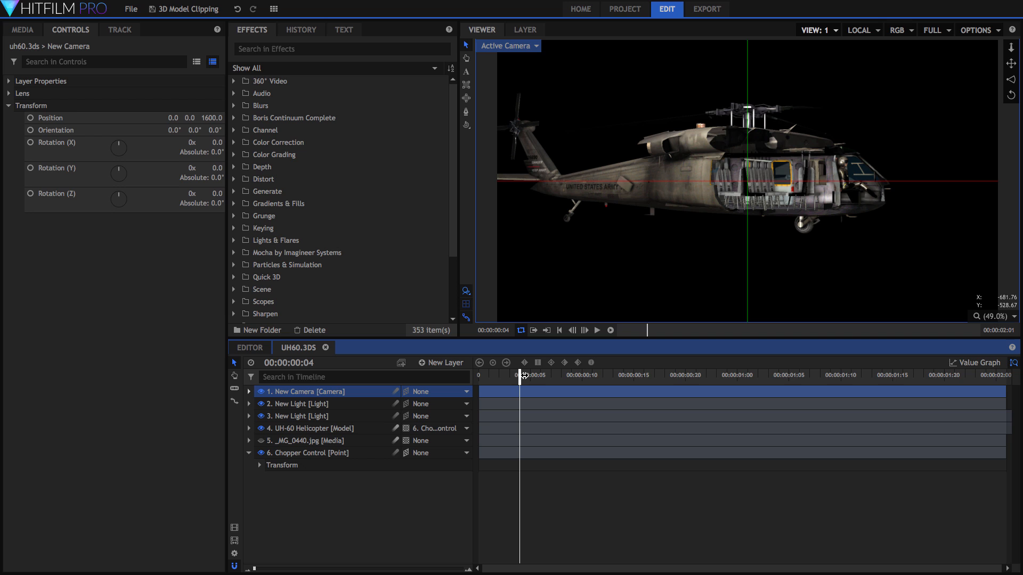
left_click_drag(524, 376, 452, 373)
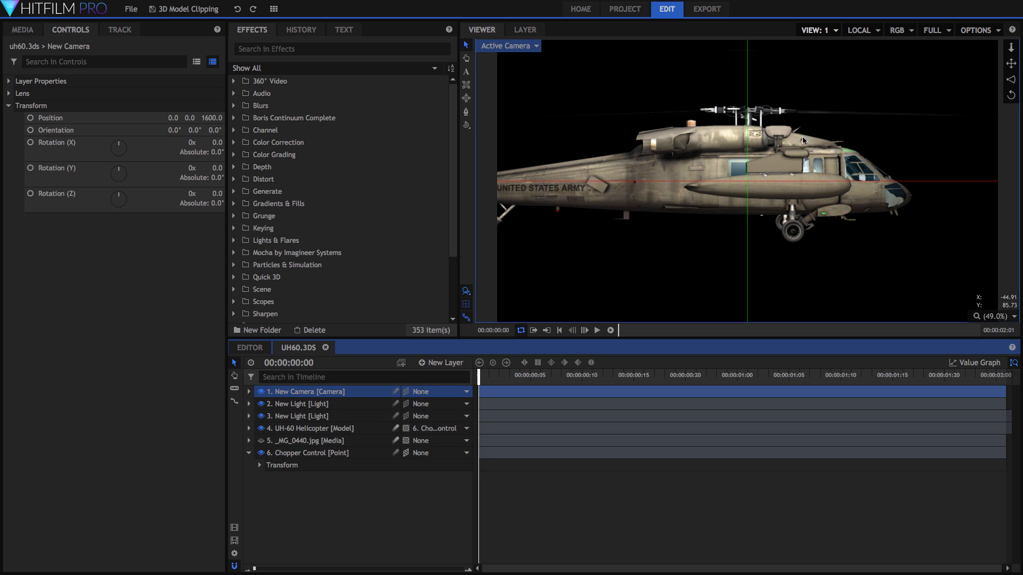
- Switch the viewer to two views with the active camera beside a zoomed-out Top view
left_click(835, 32)
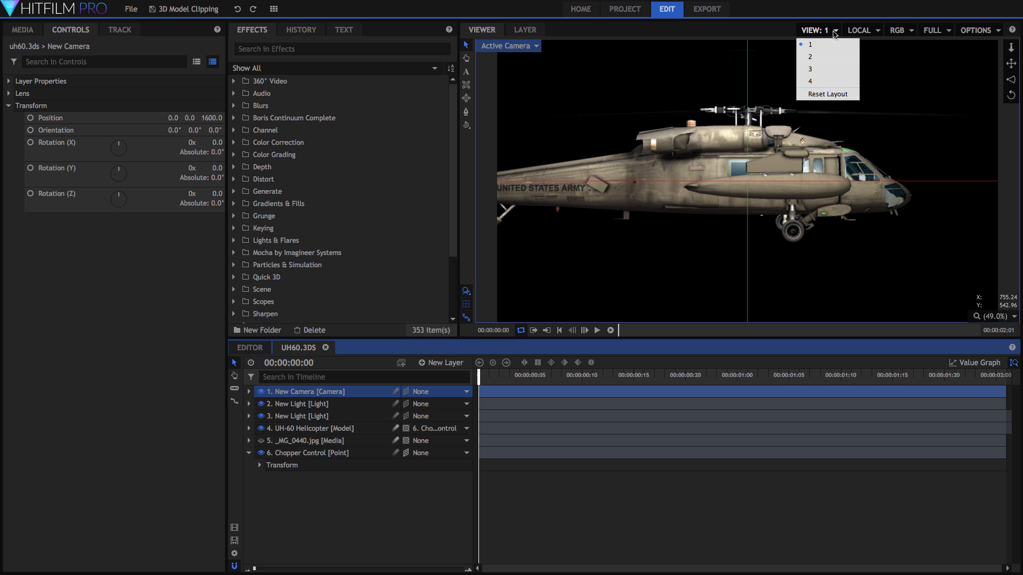
left_click(818, 56)
left_click(832, 190)
scroll(832, 190, "down", 5)
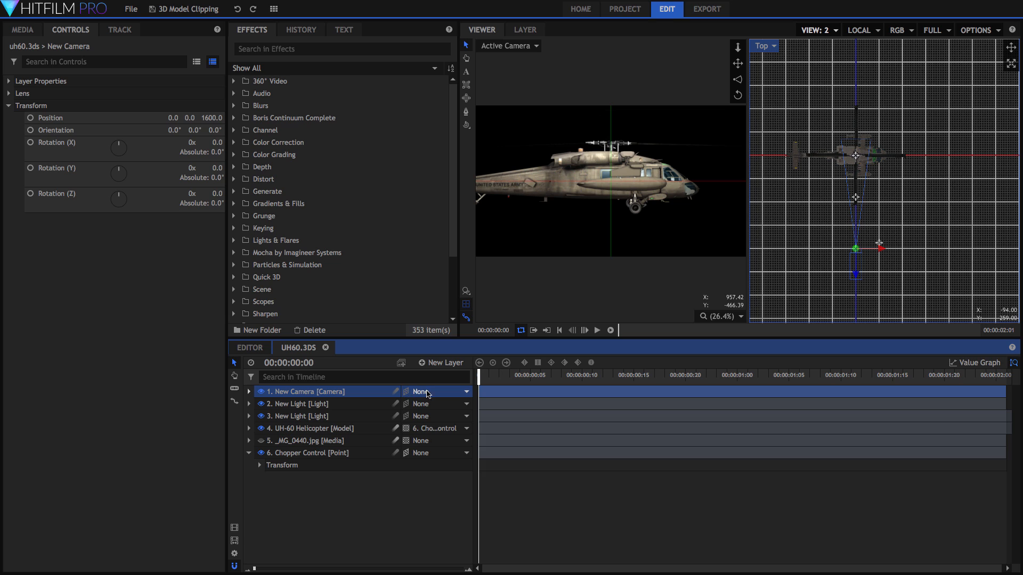
- Check the available parent layers for the camera, the helicopter model and the first light
left_click(467, 392)
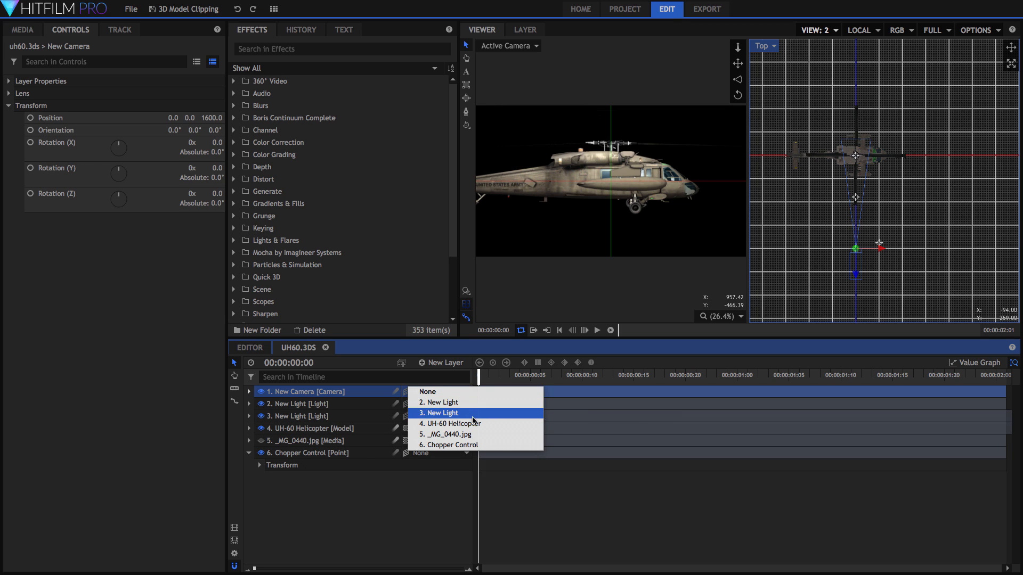
left_click(394, 528)
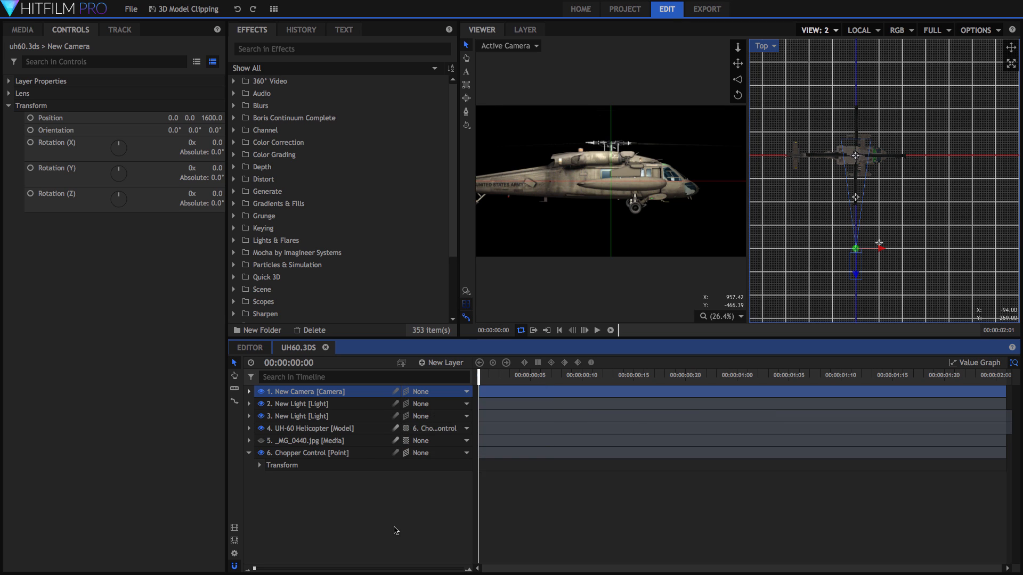
left_click(466, 432)
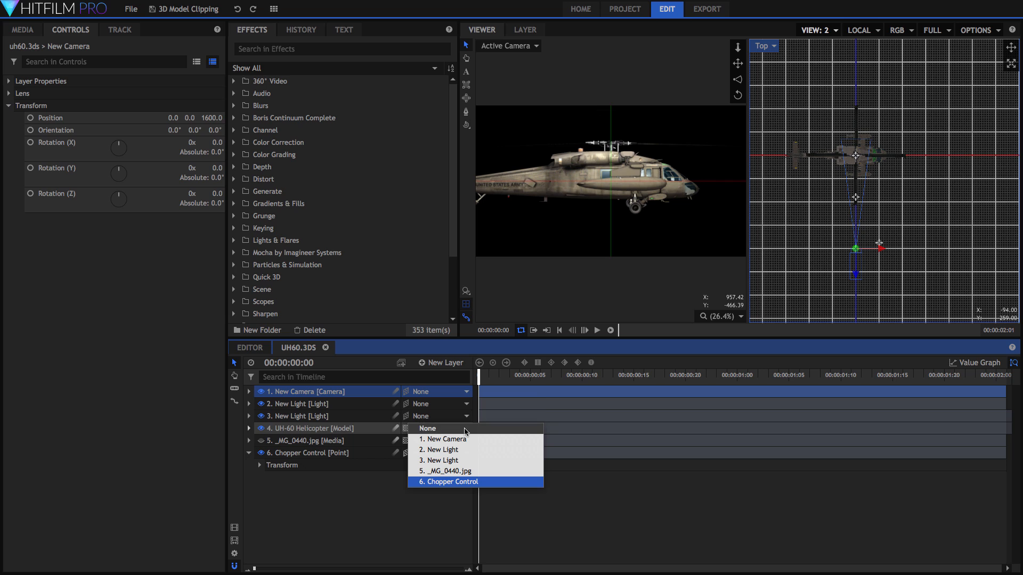
left_click(372, 430)
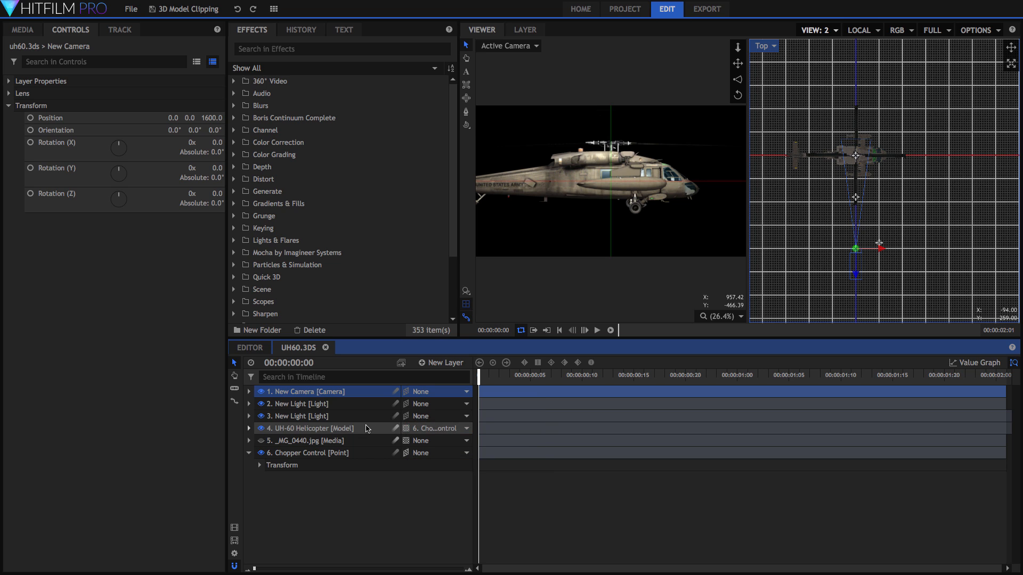
left_click(466, 404)
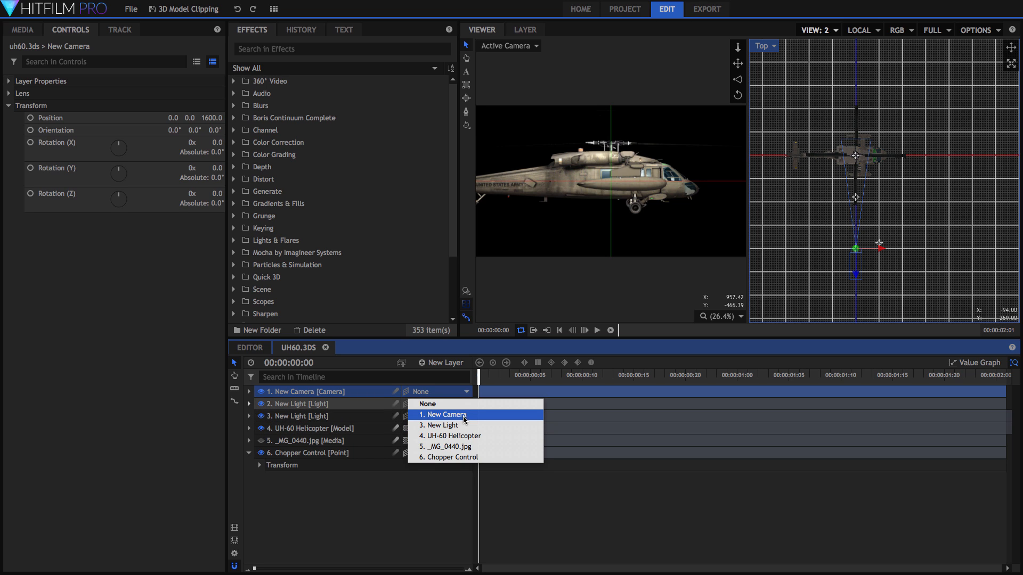
left_click(423, 502)
- Add a point layer, make it a 3D plane, and move it beyond the helicopter's nose to about X 1937.5, Z -1827.8
left_click(441, 363)
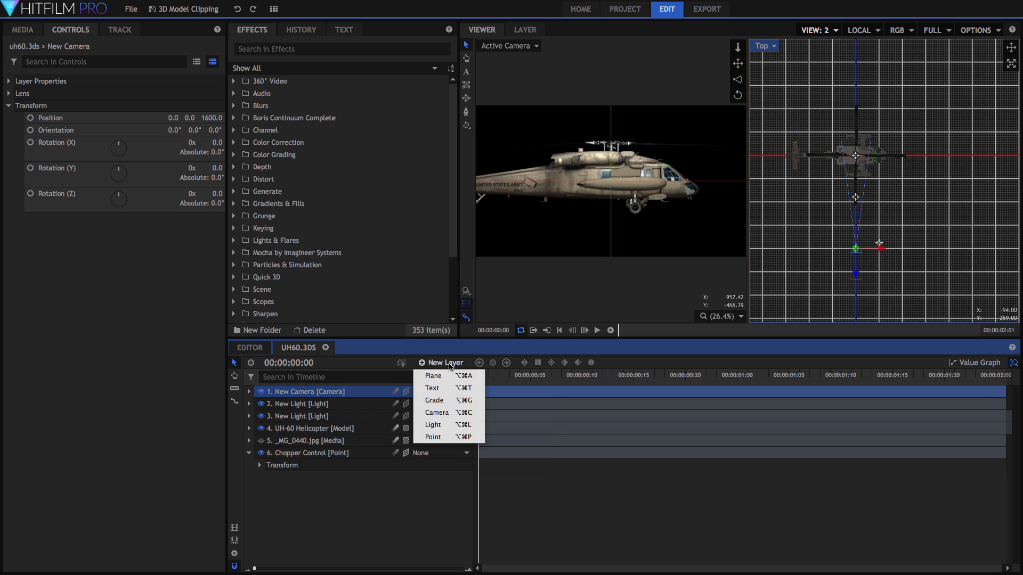
left_click(440, 436)
left_click(407, 392)
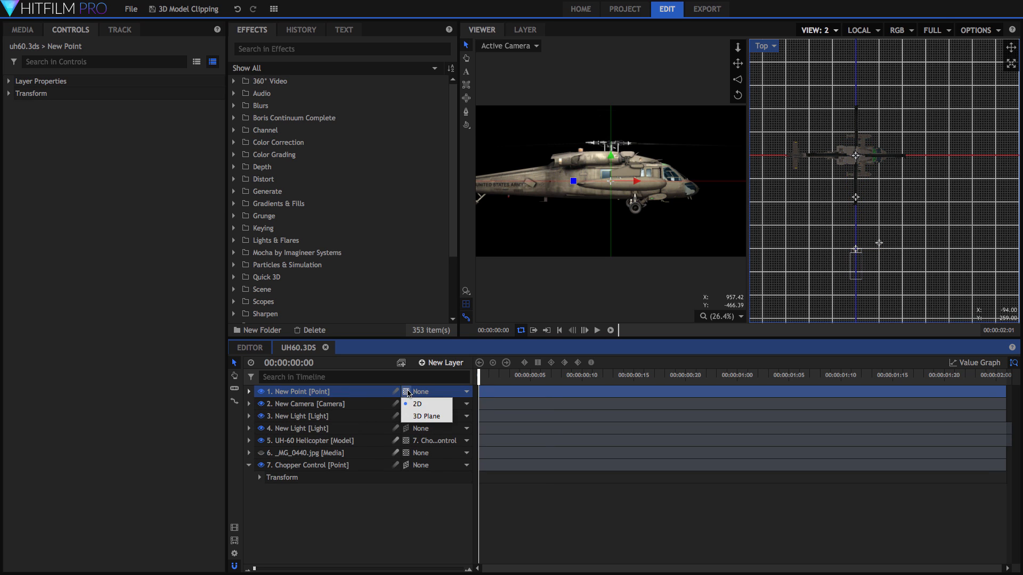
left_click(418, 416)
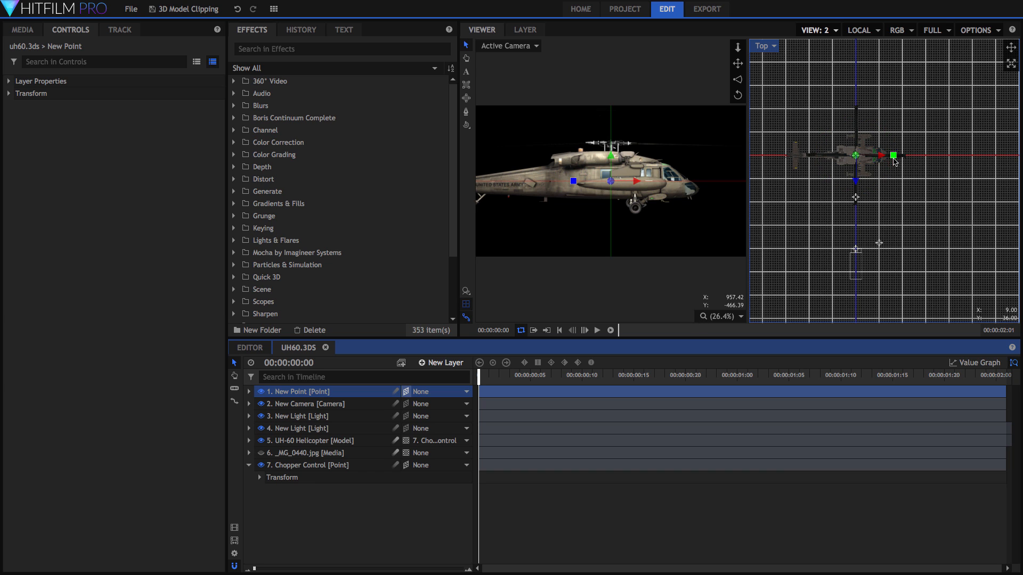
left_click_drag(882, 157, 964, 74)
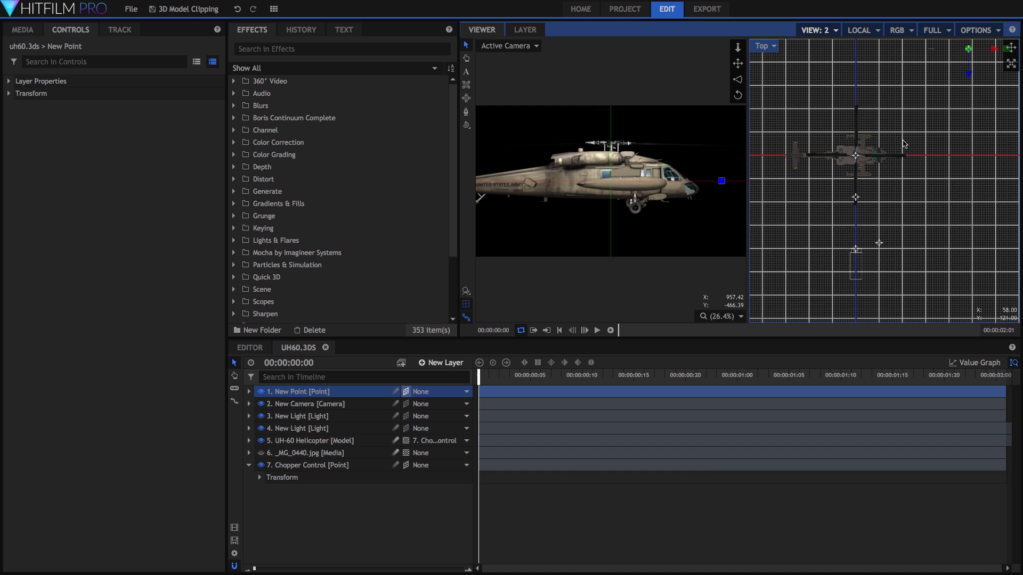
- Parent the new point layer to New Camera and expand its transform properties
left_click(442, 393)
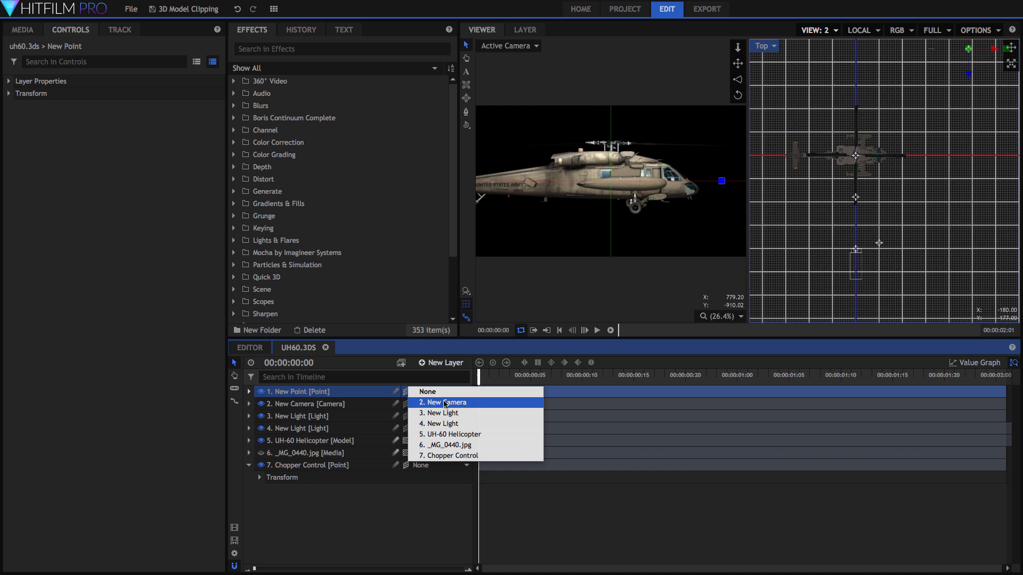
left_click(458, 402)
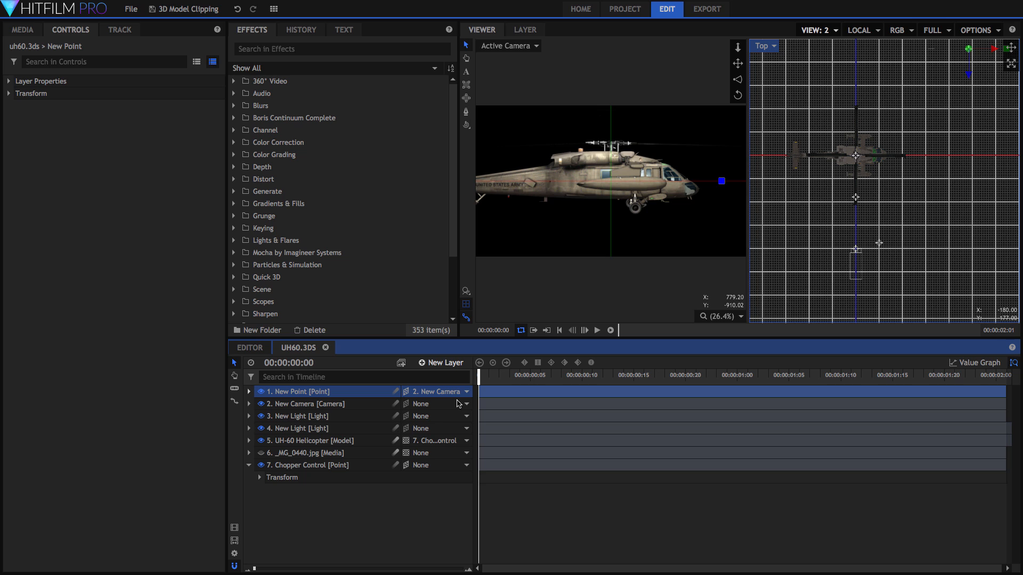
left_click(9, 93)
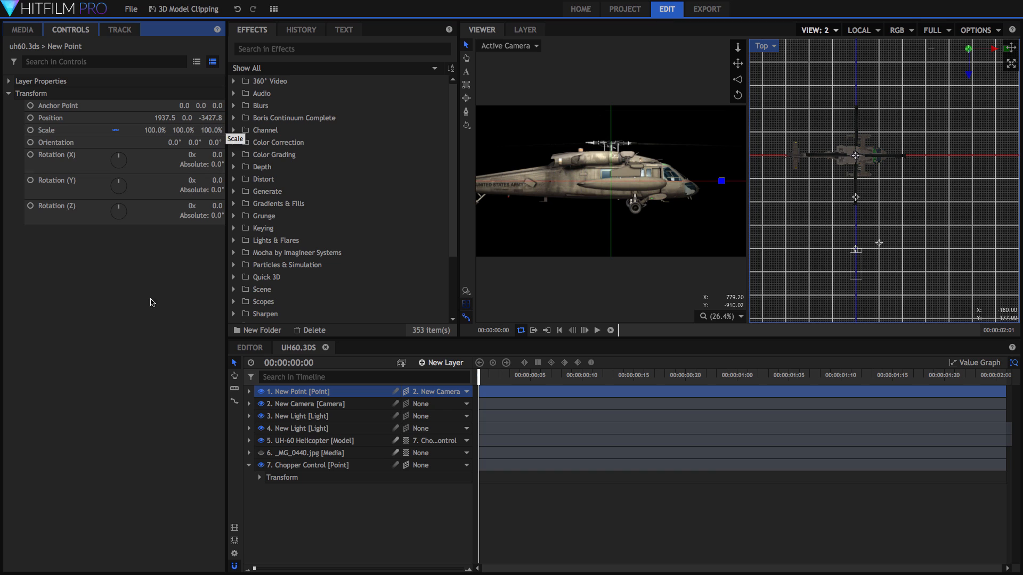
- Set the point layer's parent back to None and remove the layer from the timeline
left_click(438, 392)
left_click(438, 393)
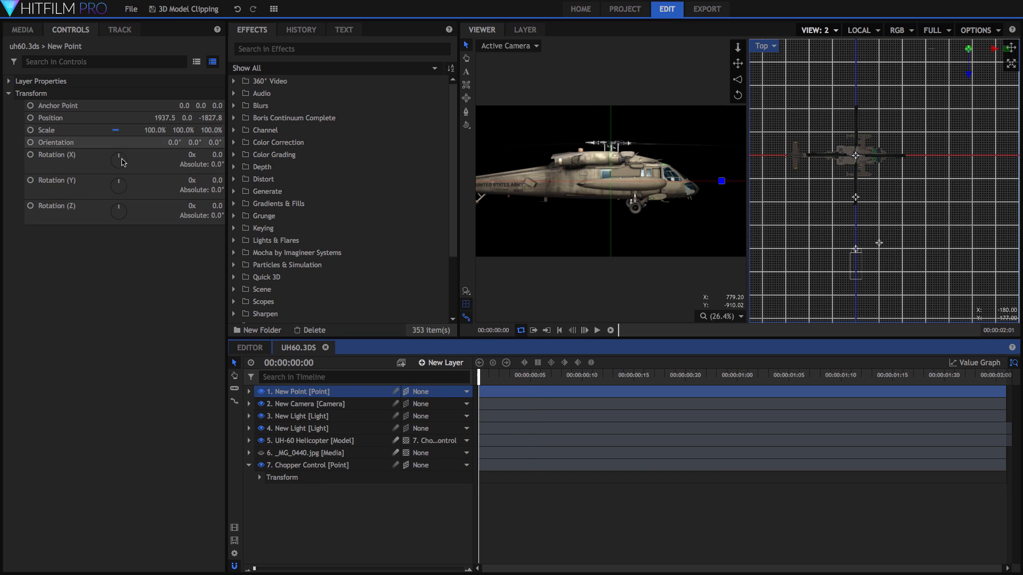
right_click(297, 393)
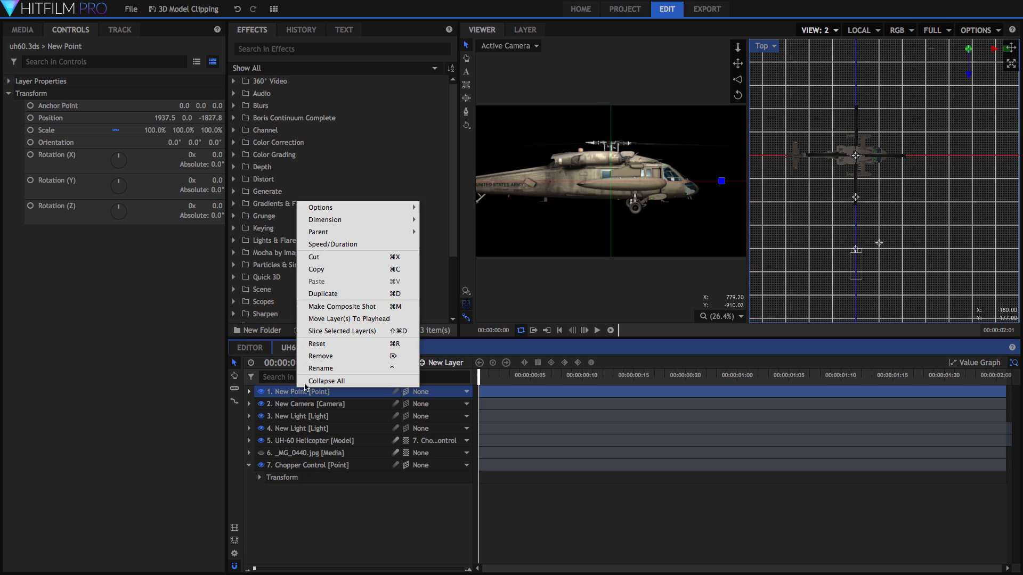
left_click(322, 360)
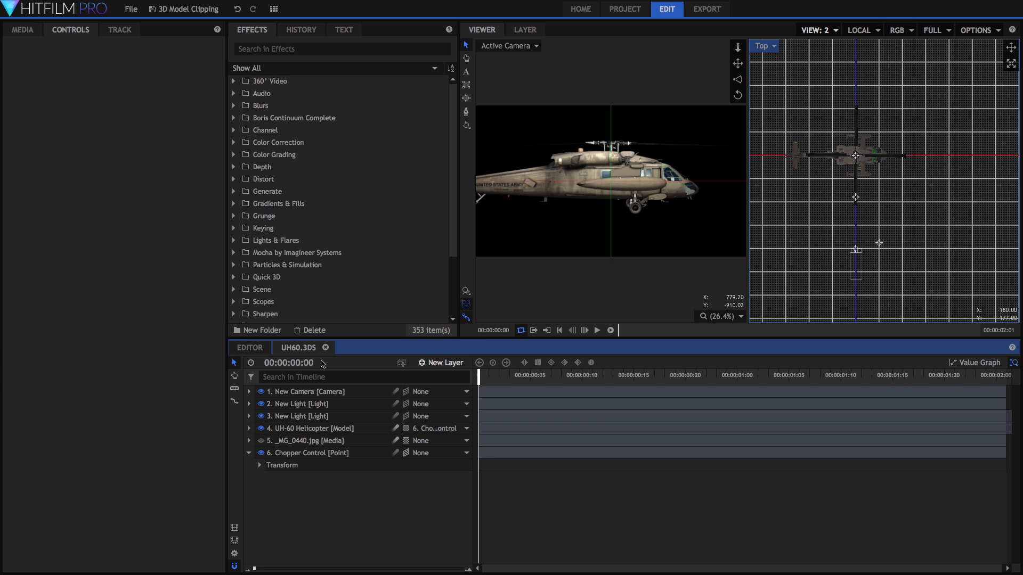
- Set the New Camera's near clip distance to 1500 and its far clip distance to 1700
left_click(328, 391)
right_click(330, 391)
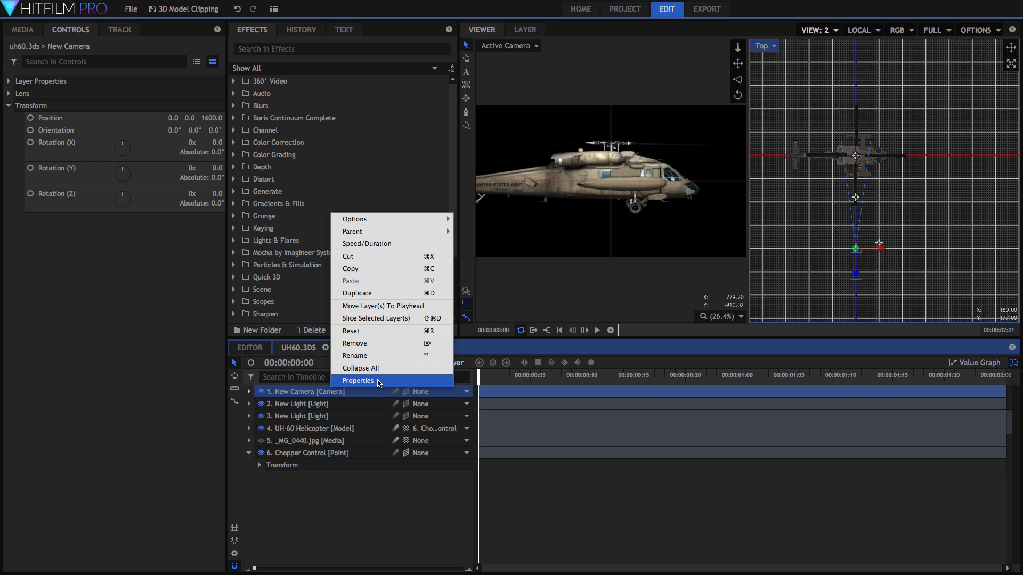
left_click(379, 382)
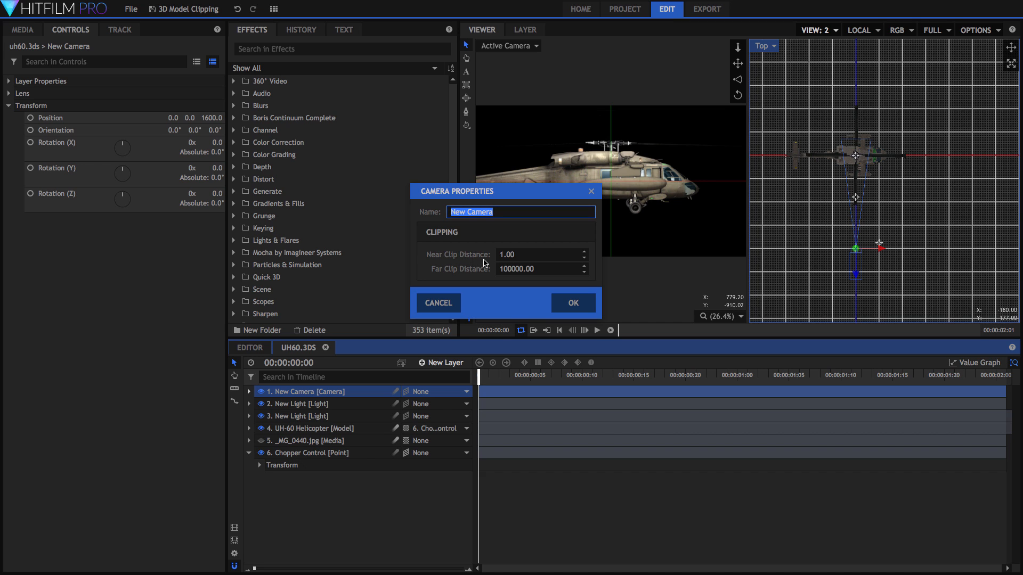
left_click_drag(504, 195, 324, 145)
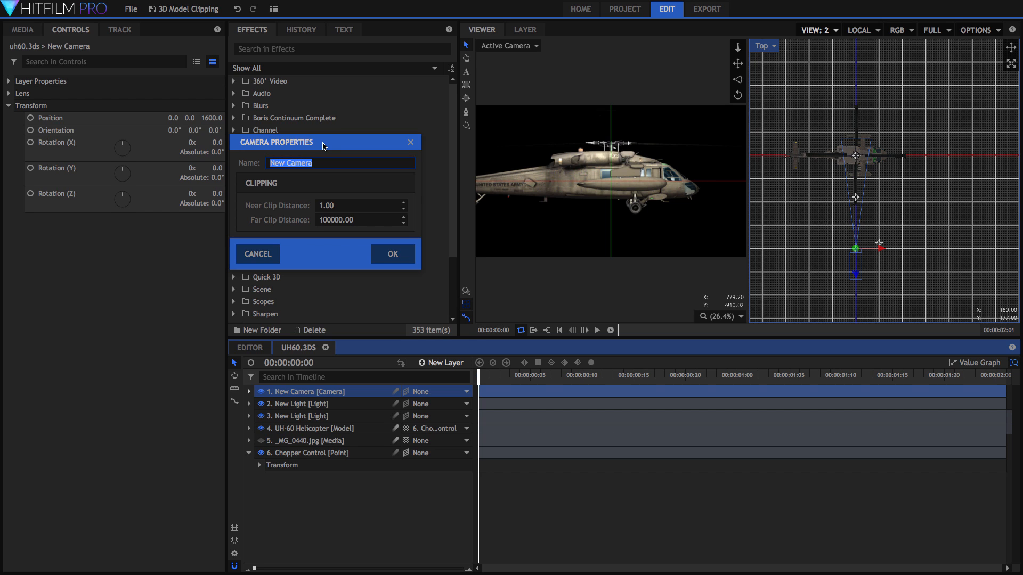
left_click(322, 206)
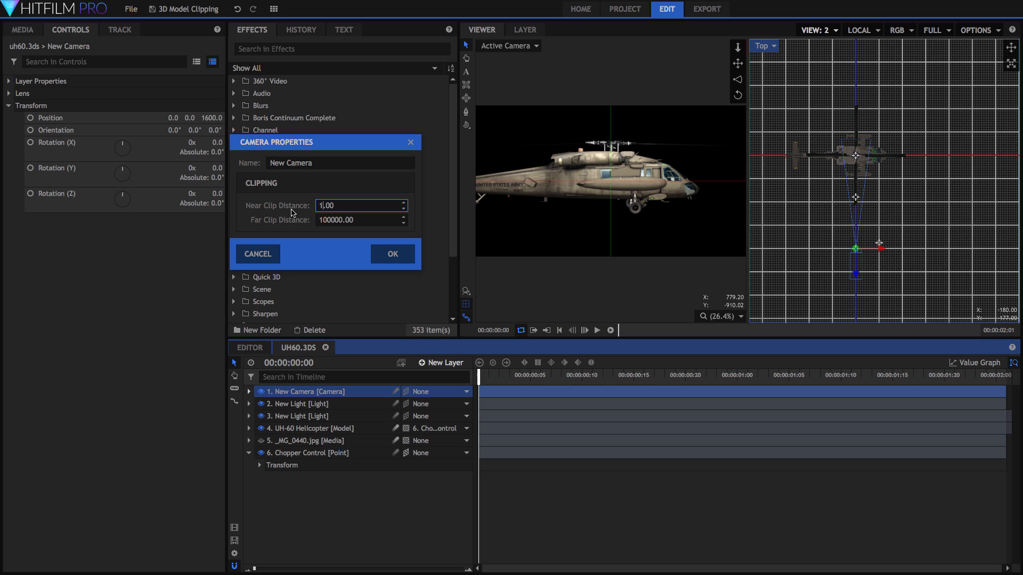
type("500")
left_click_drag(335, 220, 318, 220)
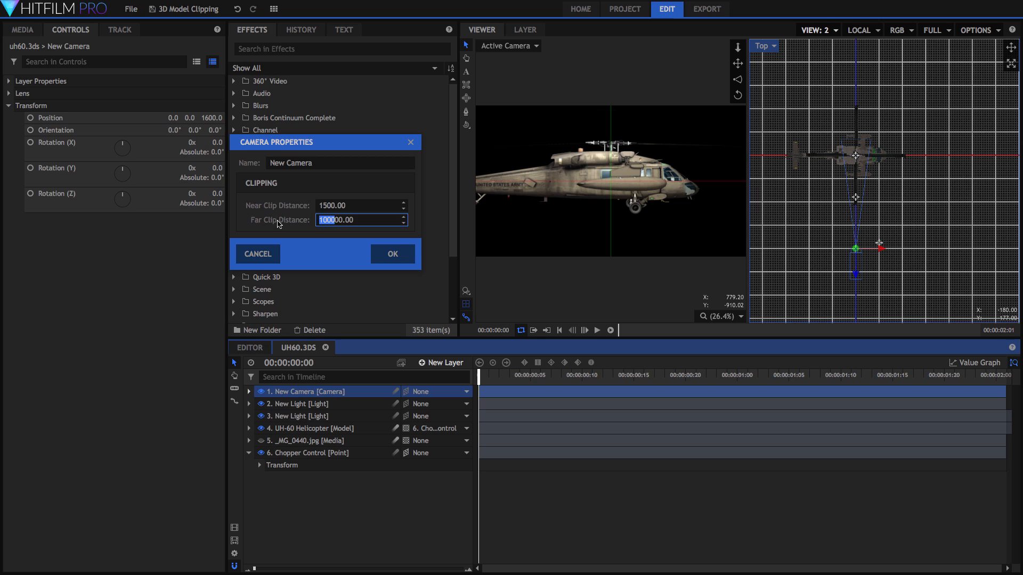
type("17")
left_click(393, 256)
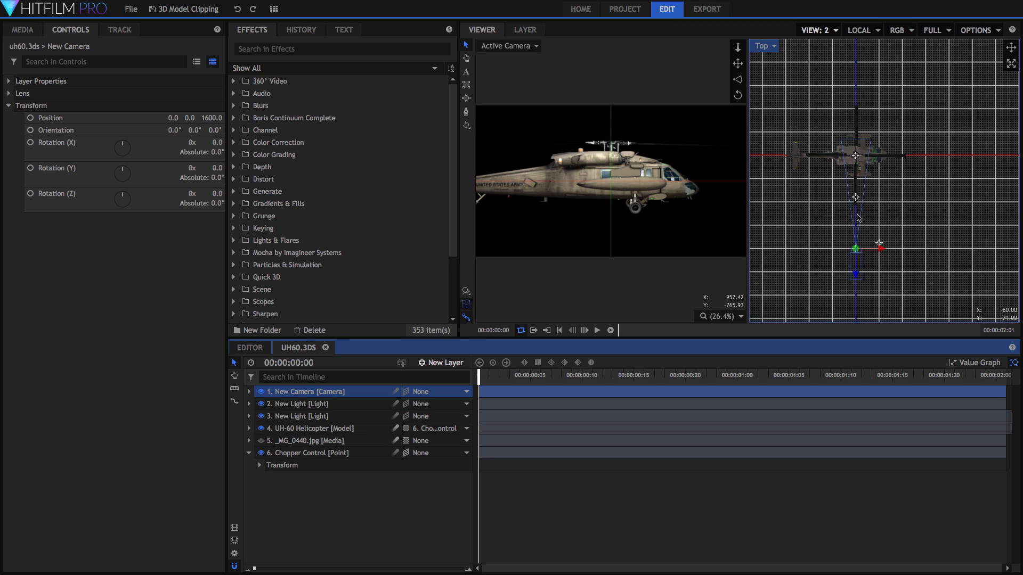
- Frame the helicopter and camera frustum in the Top view, and reapply camera clip distances of 1500 near and 1700 far
scroll(865, 174, "up", 5)
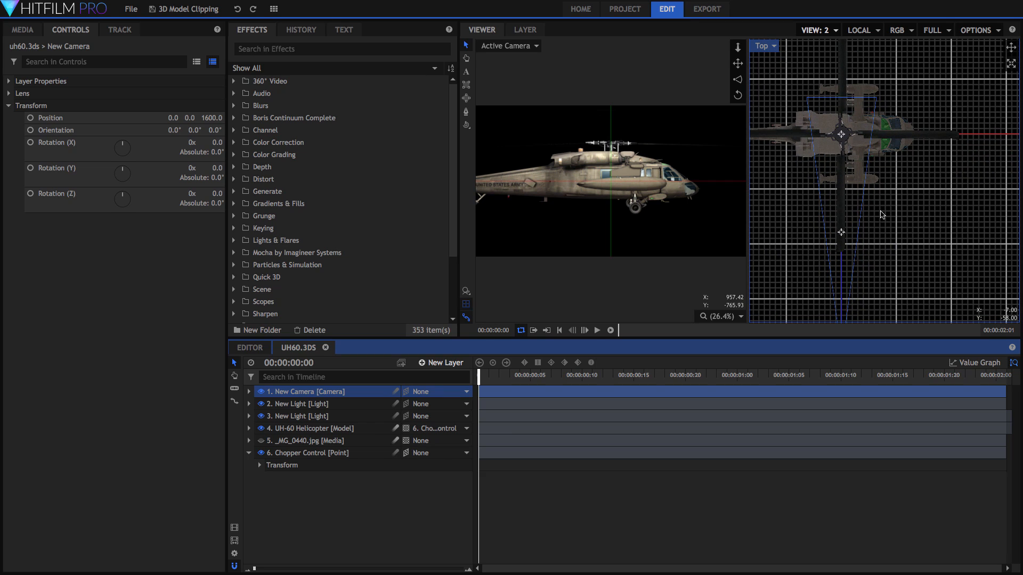
left_click_drag(849, 198, 915, 159)
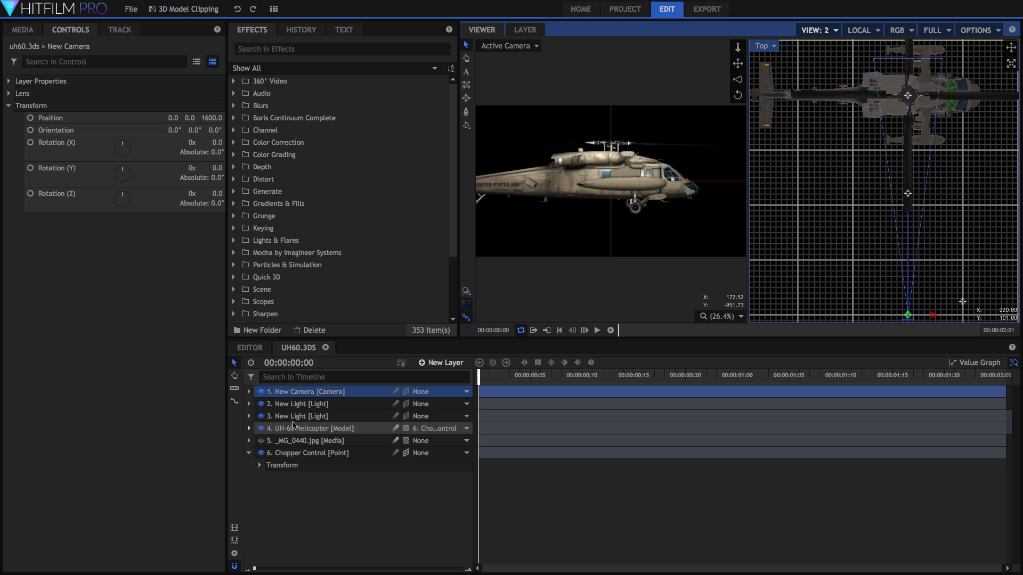
right_click(355, 393)
left_click(380, 383)
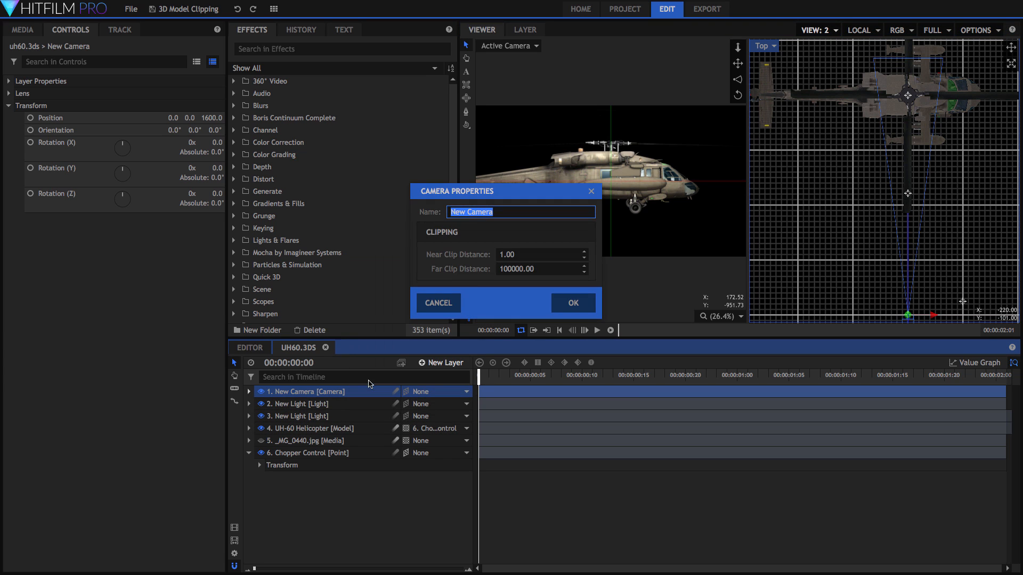
left_click(528, 254)
type("1500")
key("Tab")
type("1700")
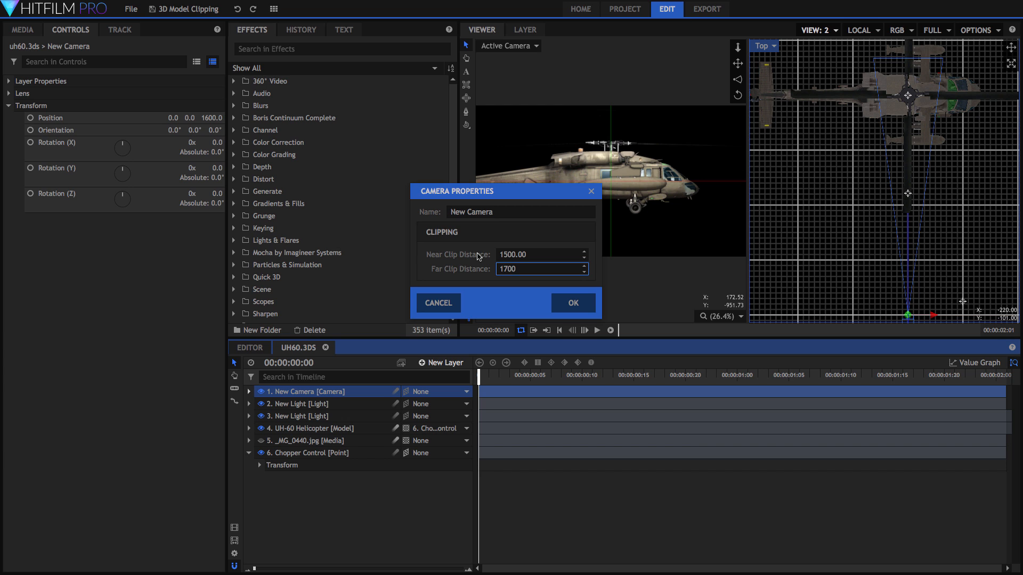
key("Return")
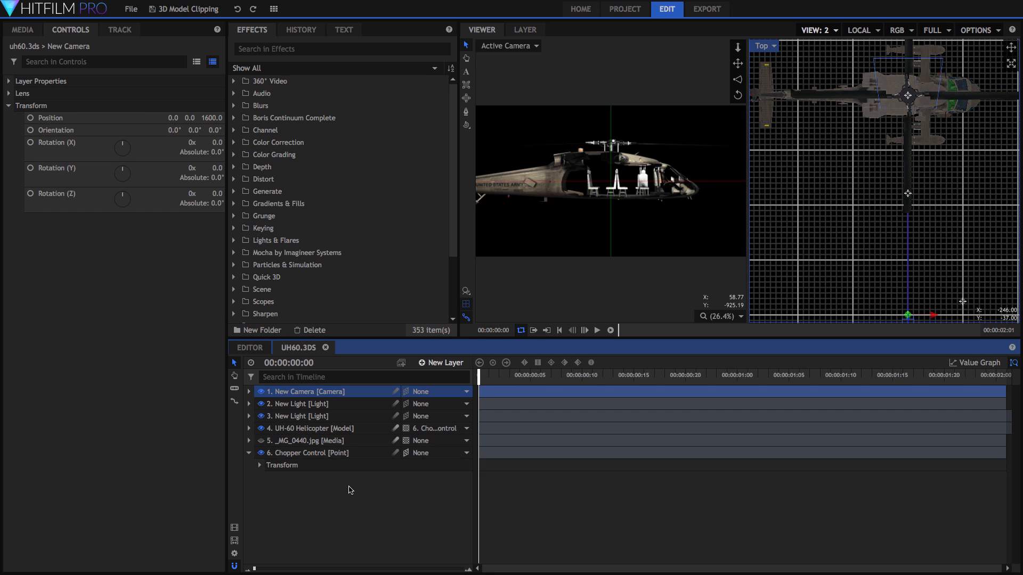
- Apply the Wireframe effect to the UH-60 Helicopter model layer and switch the viewer to a single view
left_click(326, 49)
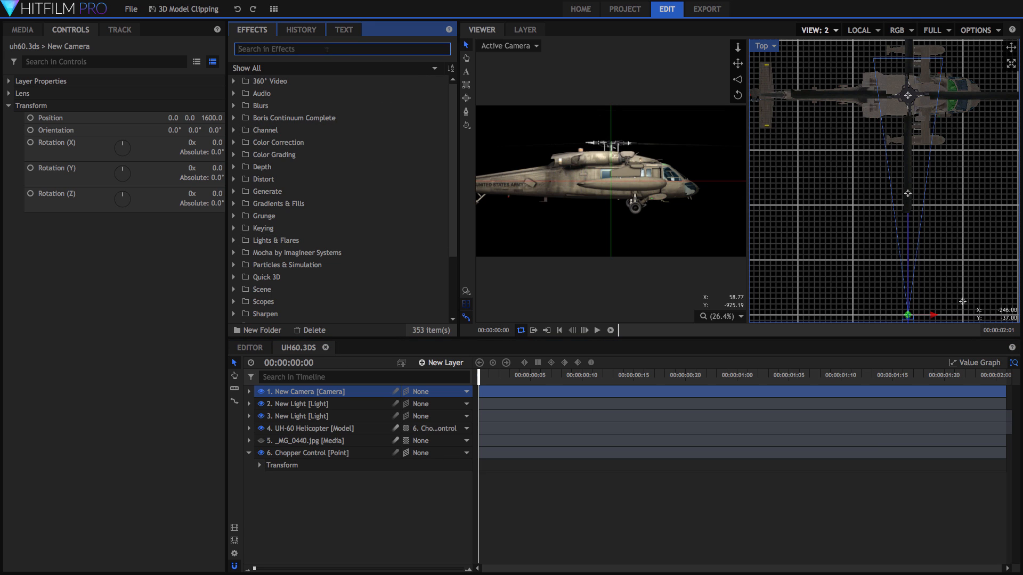
type("wirefr")
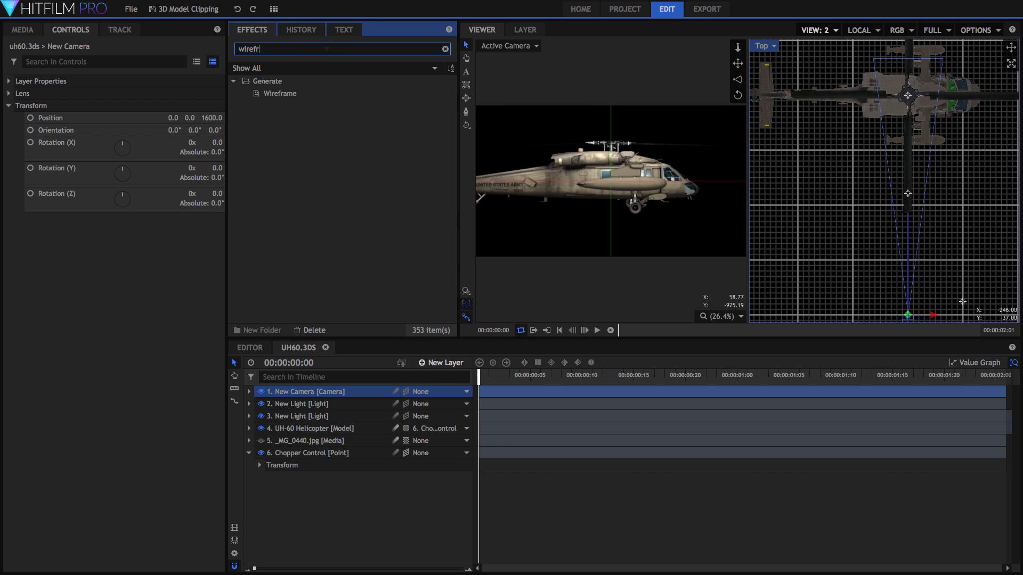
left_click_drag(290, 99, 319, 430)
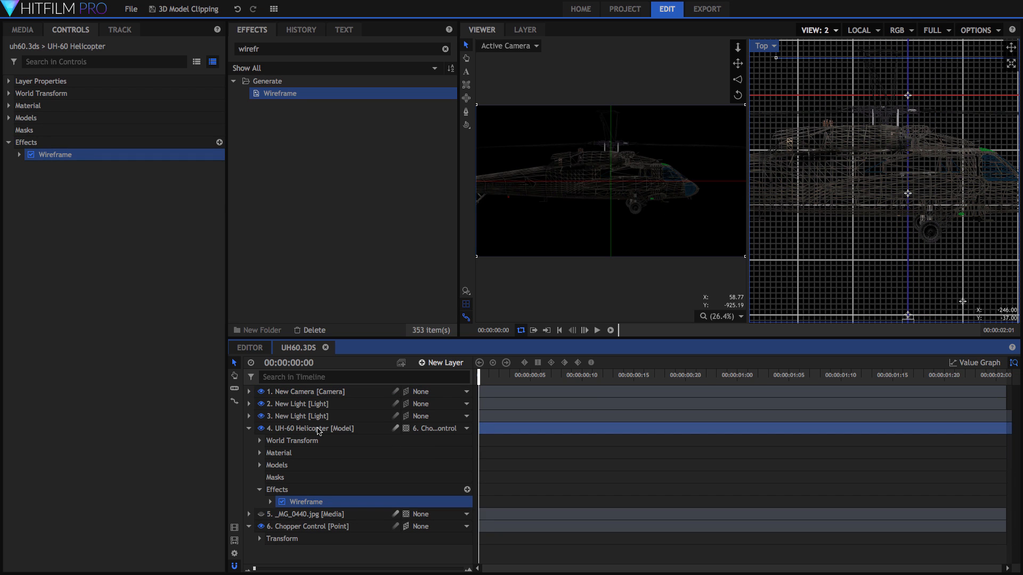
left_click(837, 33)
left_click(825, 45)
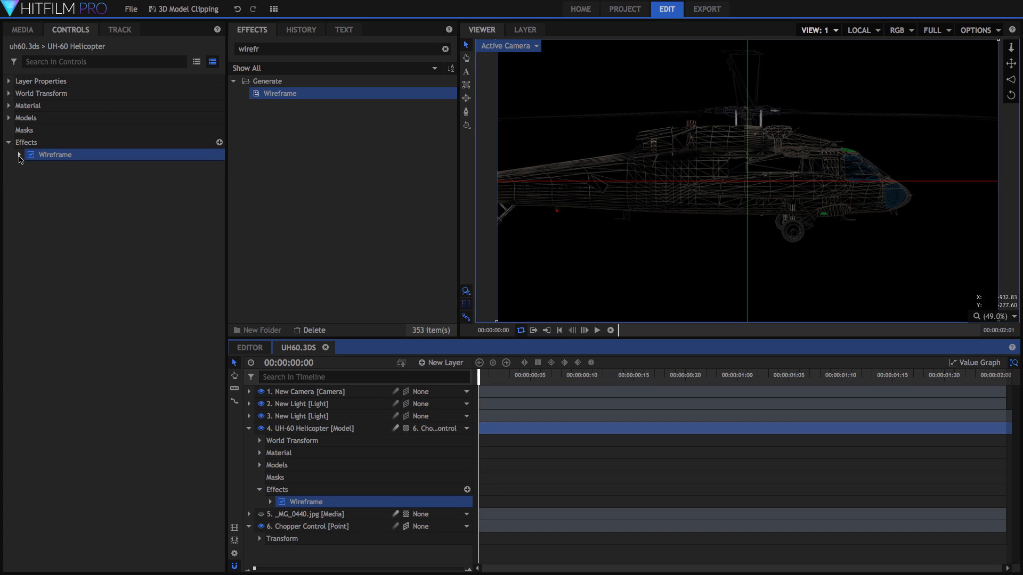
- Set the Wireframe effect's Material to Solid Color and its color to bright green (0, 247, 0)
left_click(19, 155)
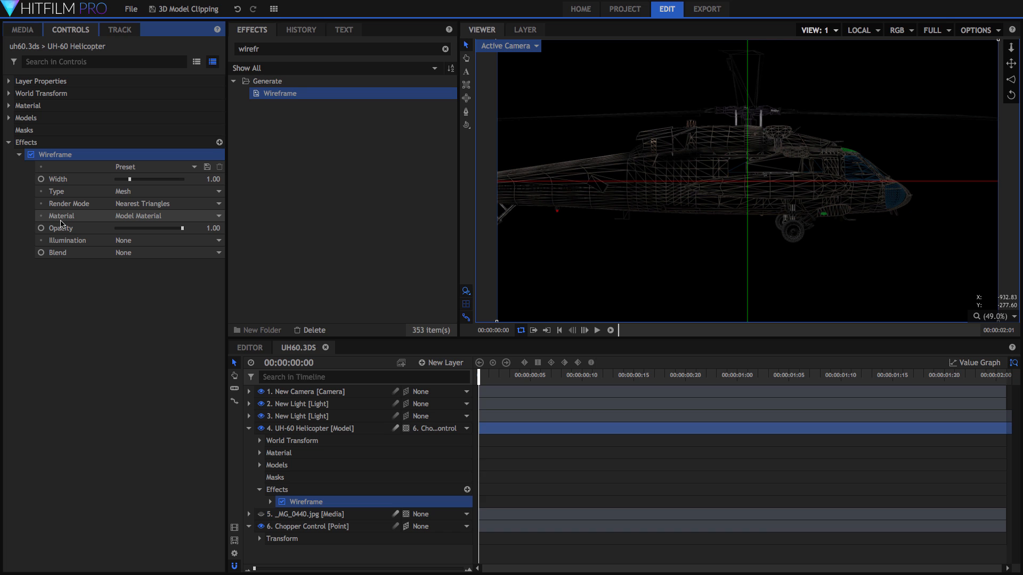
left_click(148, 217)
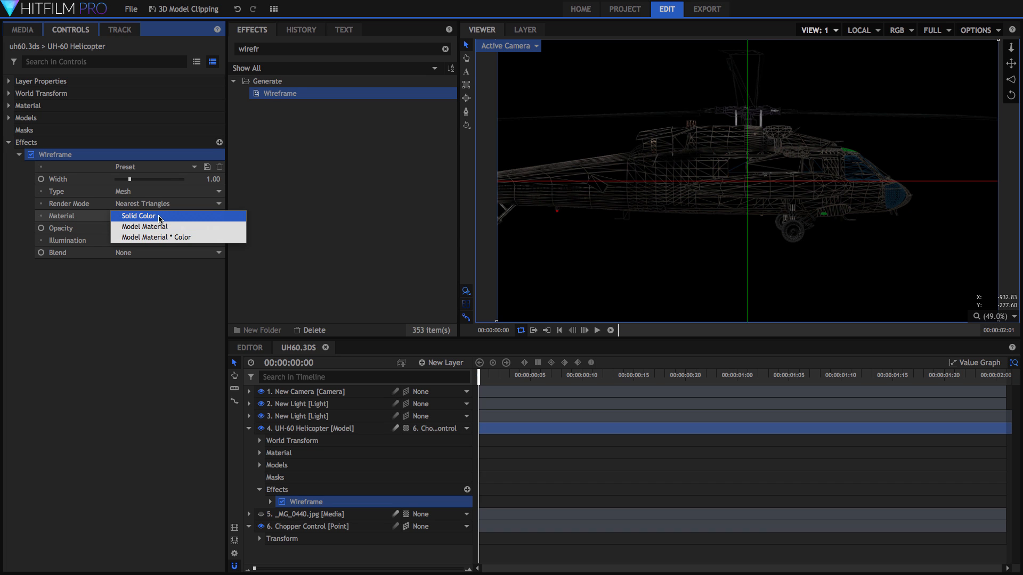
left_click(139, 216)
left_click(218, 228)
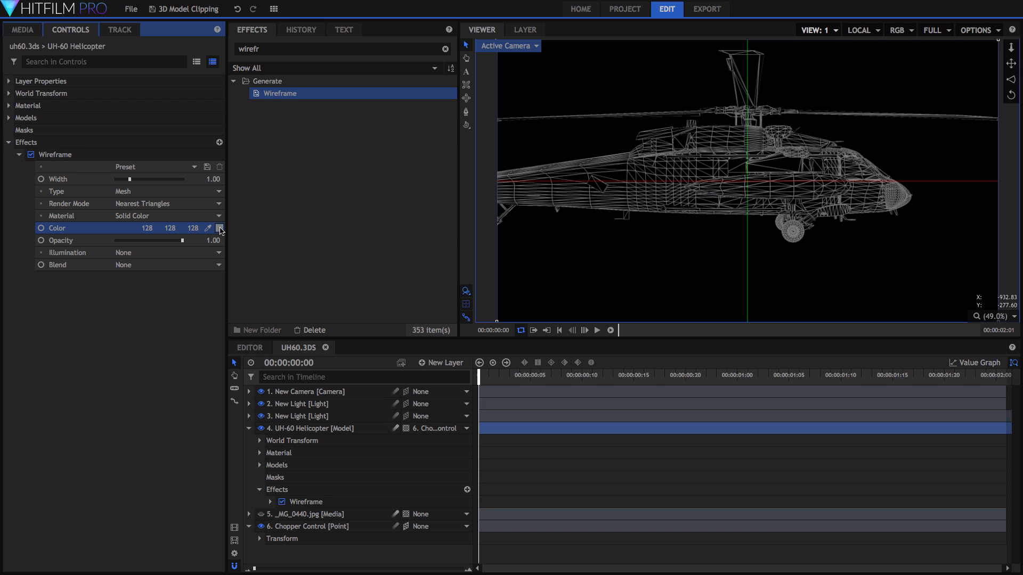
left_click(298, 239)
left_click_drag(317, 361, 279, 360)
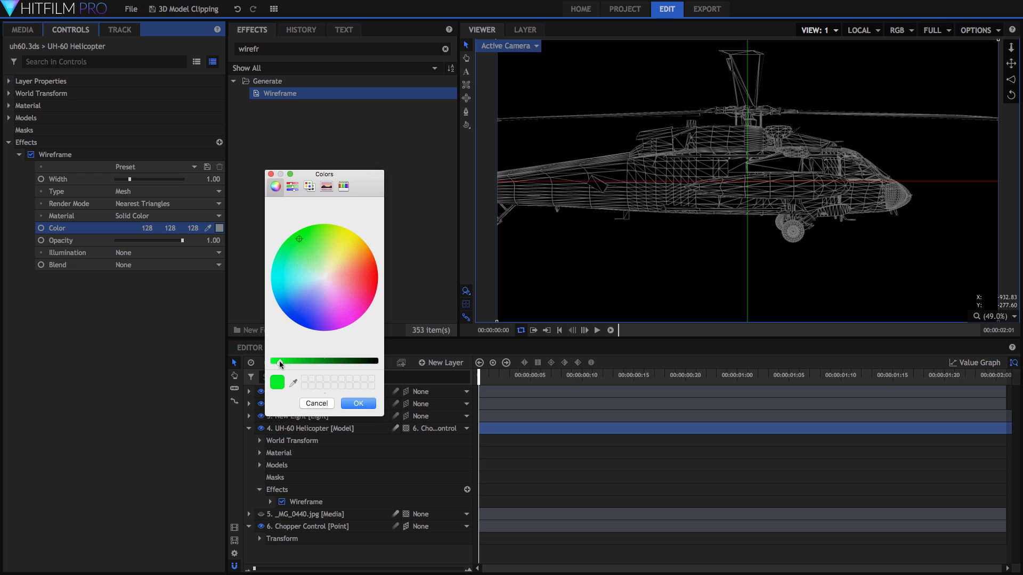
left_click(373, 401)
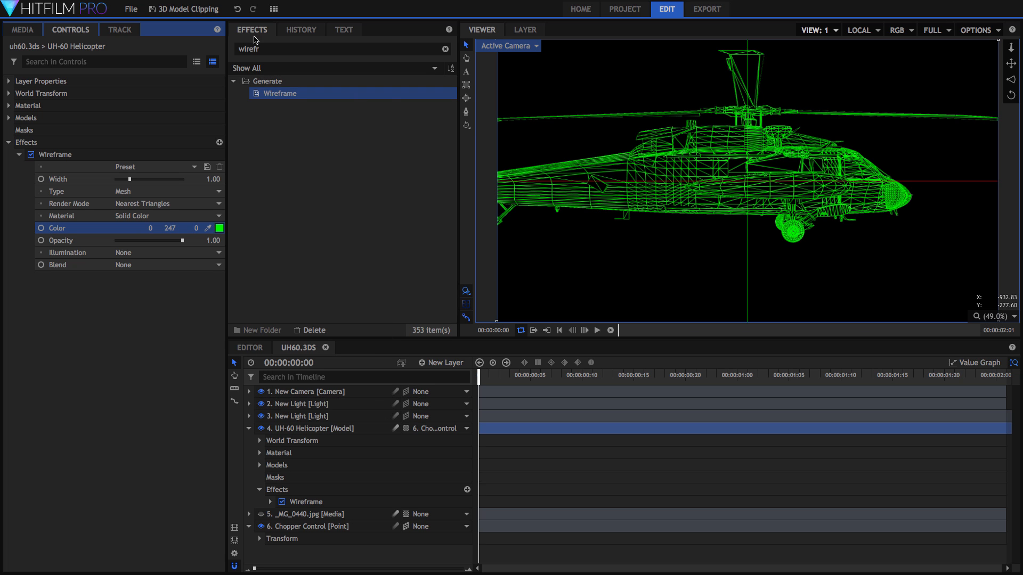
- Find the Green Glow preset and apply it to the UH-60 Helicopter layer below the Wireframe effect
left_click_drag(275, 49, 213, 50)
key("BackSpace")
type("glo")
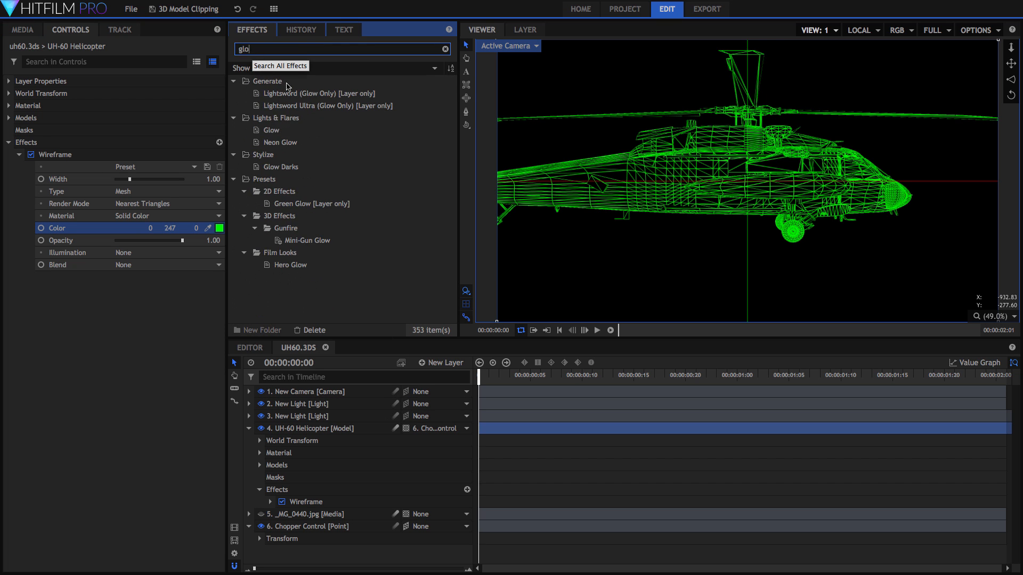
left_click(305, 207)
left_click_drag(108, 277, 112, 272)
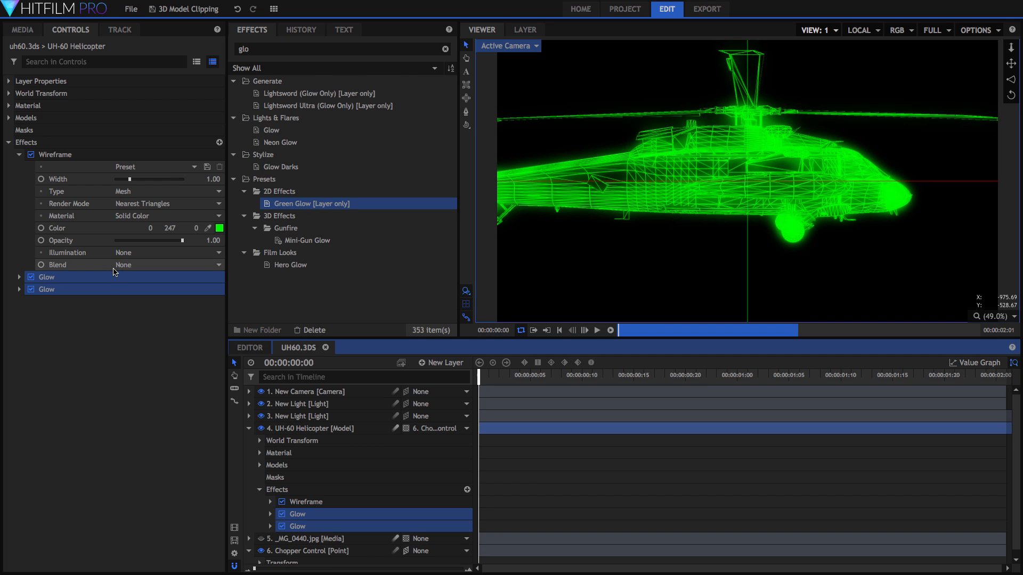
- Set the Wireframe color to near-white (241, 240, 255) and disable both Glow effects
left_click(219, 228)
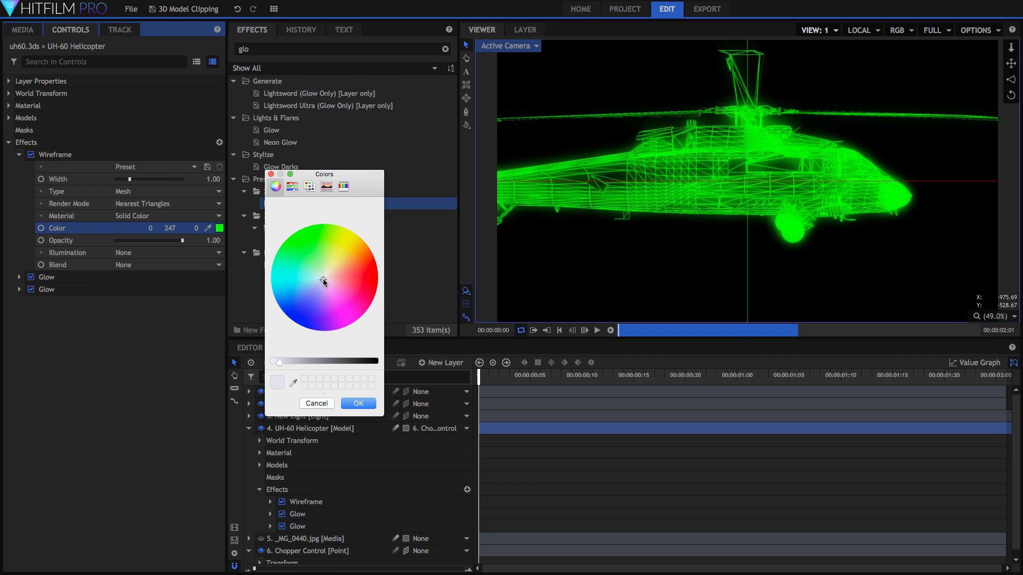
left_click_drag(278, 362, 273, 362)
left_click(360, 403)
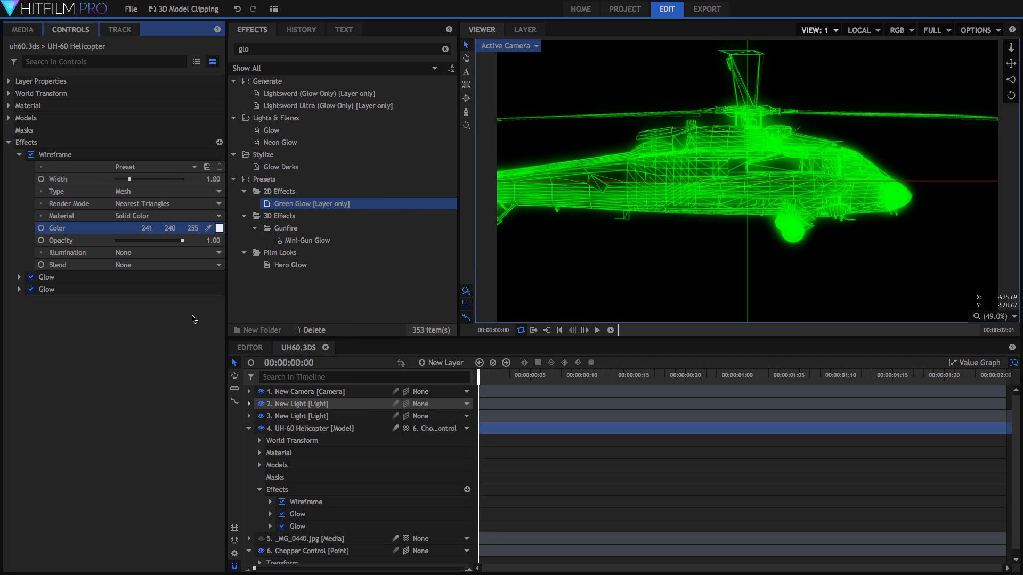
left_click(31, 277)
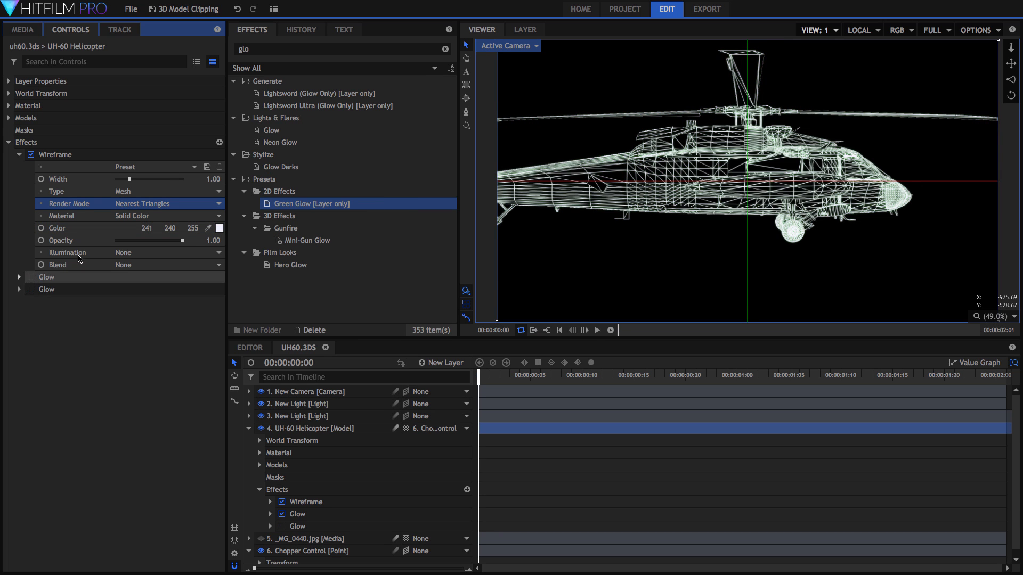
- Set the Wireframe's Render Mode to All Triangles, inspect the rotating model up to frame 12, and return to the start
left_click(149, 204)
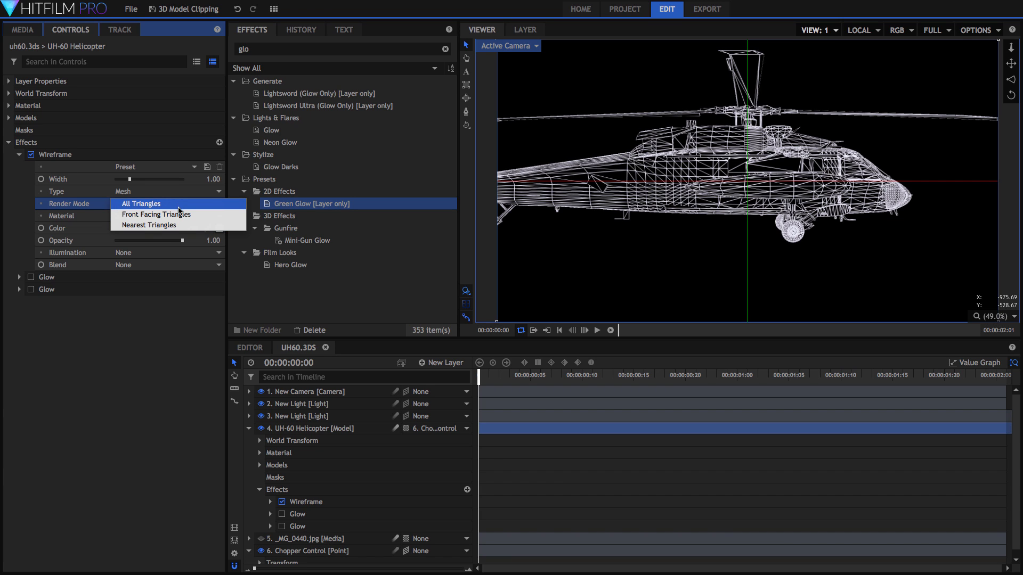
left_click(181, 204)
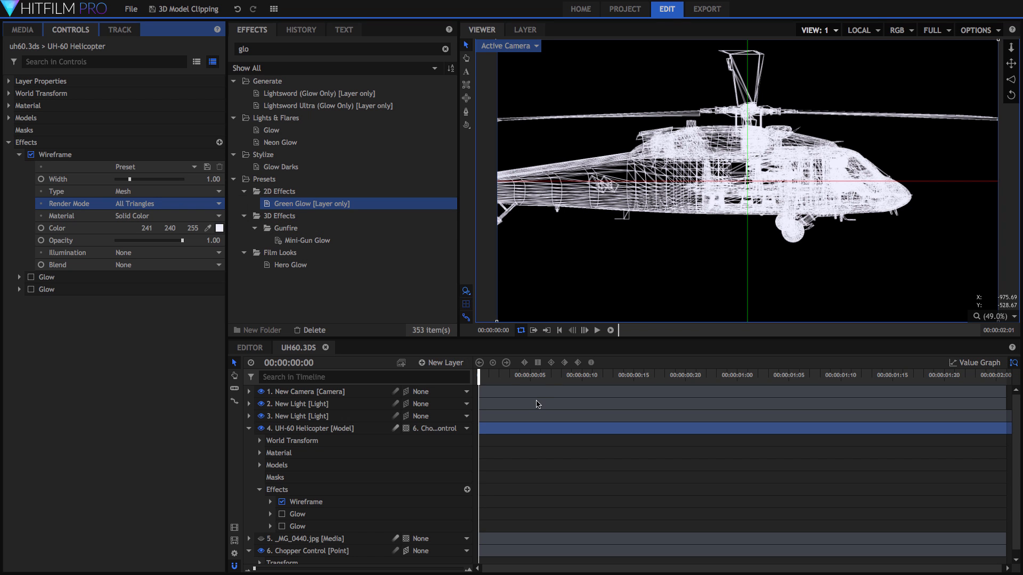
left_click(539, 376)
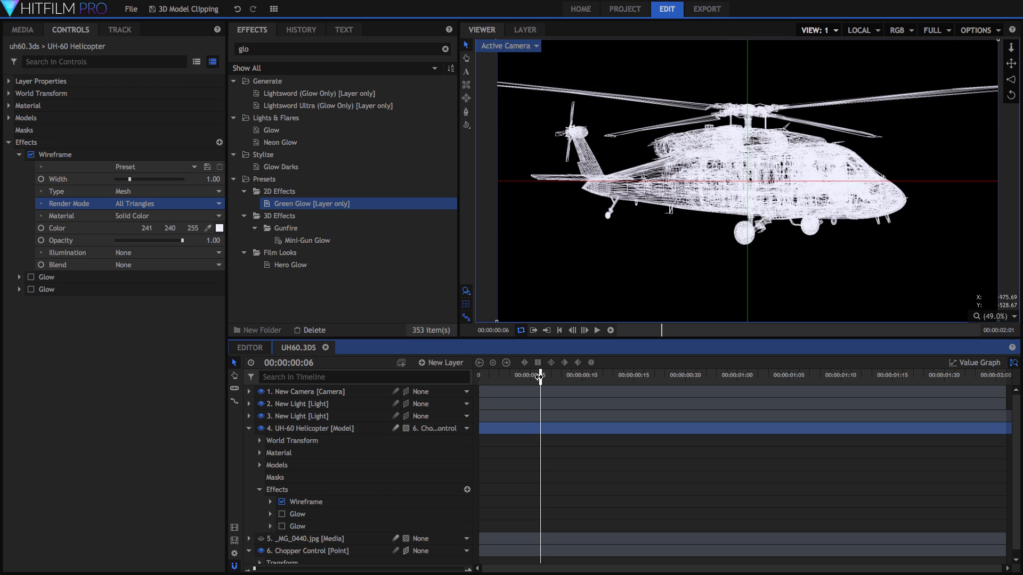
left_click_drag(540, 377, 599, 383)
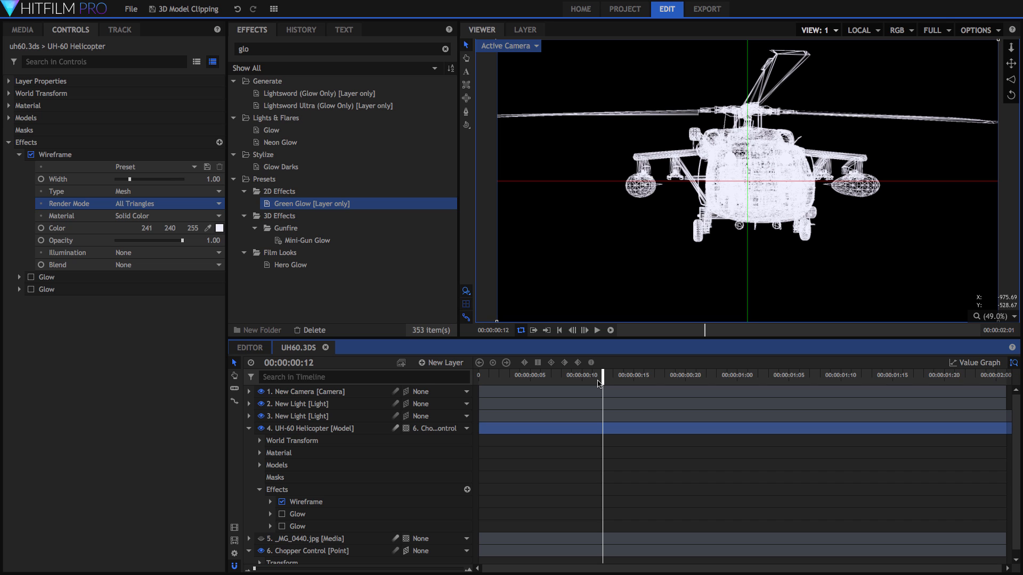
left_click_drag(599, 383, 478, 382)
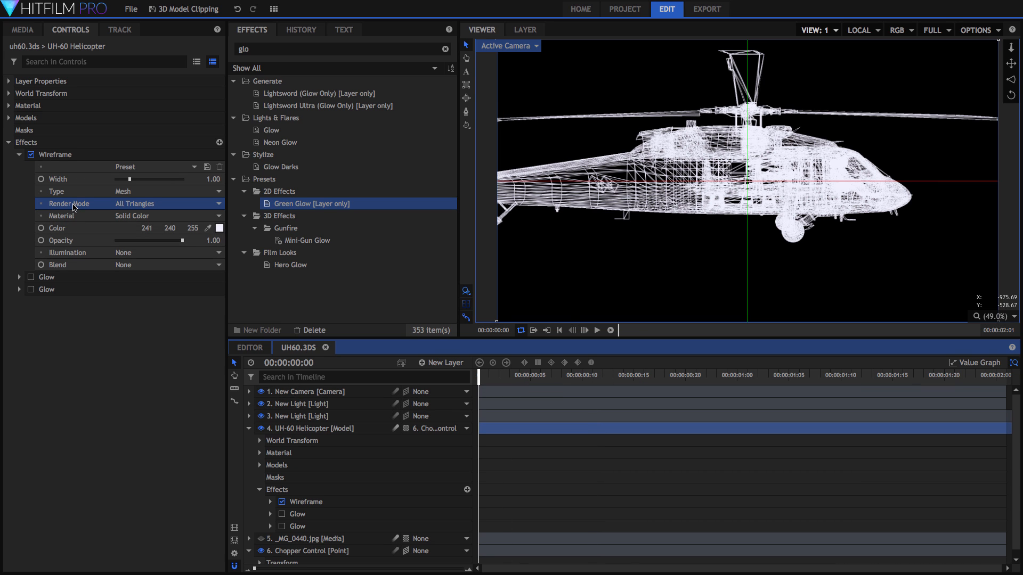
- Set the Wireframe's Type to Grid and increase the grid Size to 33.67
left_click(149, 193)
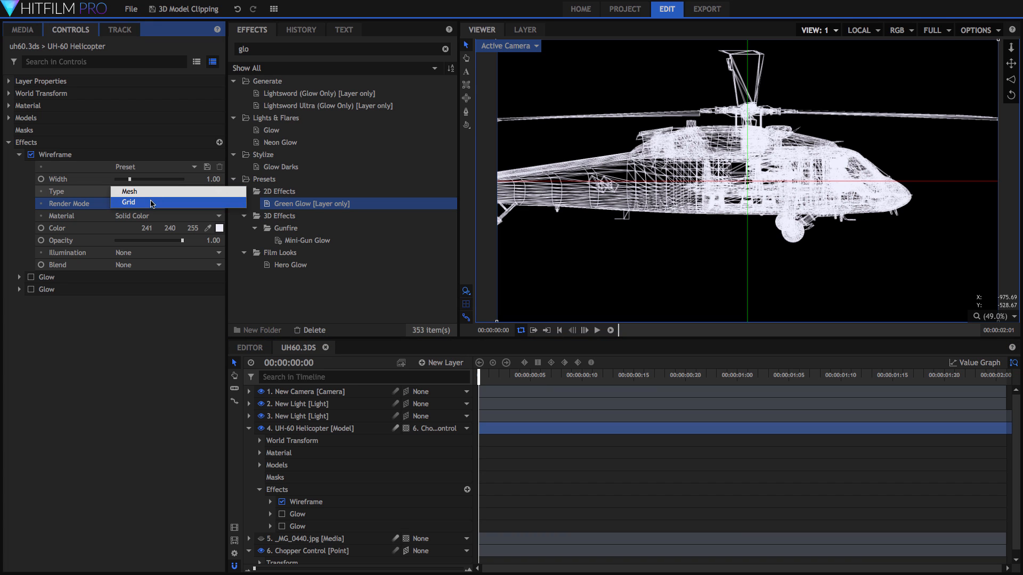
left_click(153, 204)
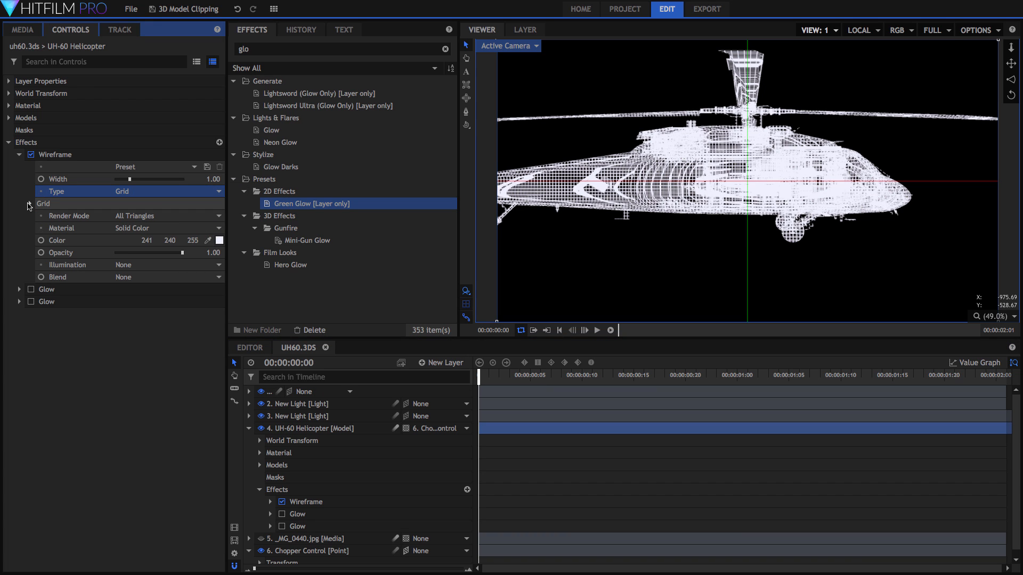
left_click(30, 204)
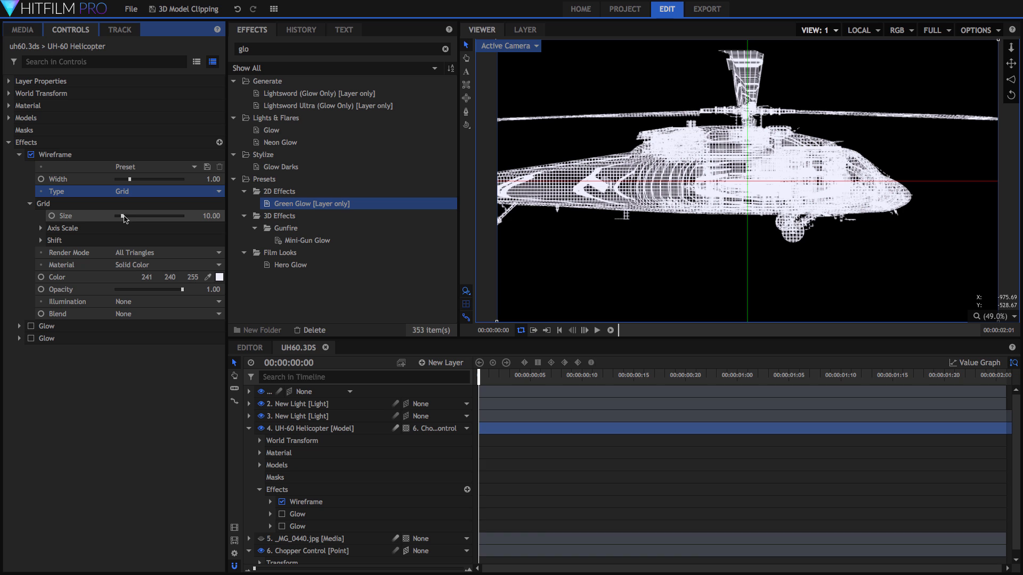
left_click_drag(123, 218, 138, 219)
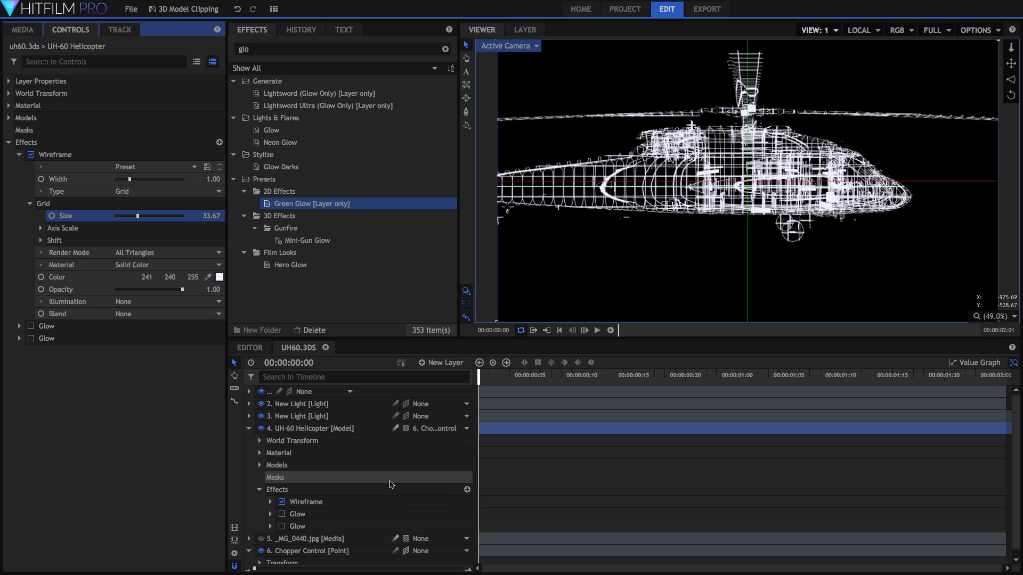
- Show Chopper Control's transform keyframes, render a RAM preview of the rotating grid wireframe, play it, and return to the start
left_click(250, 428)
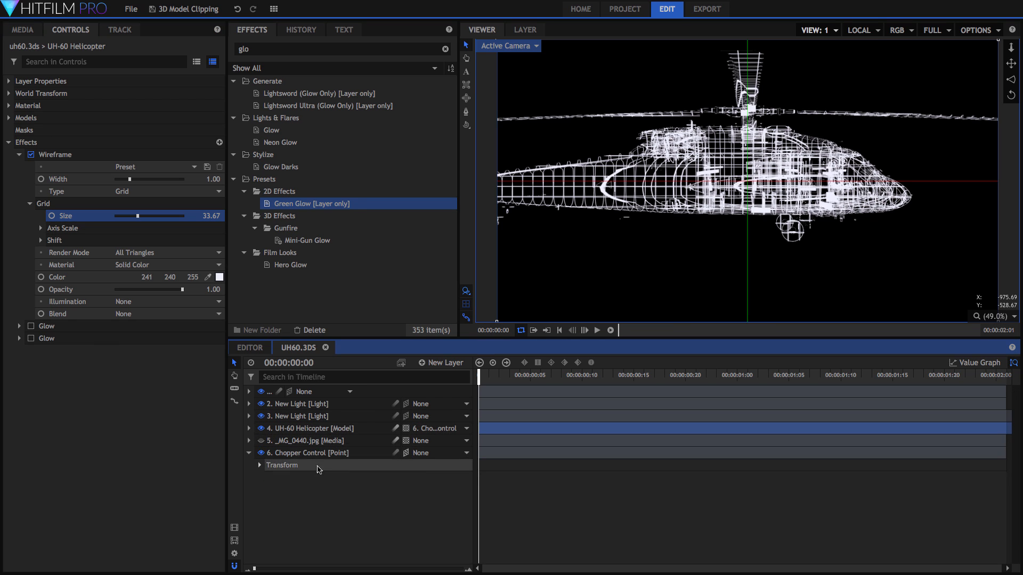
left_click(291, 453)
left_click(260, 465)
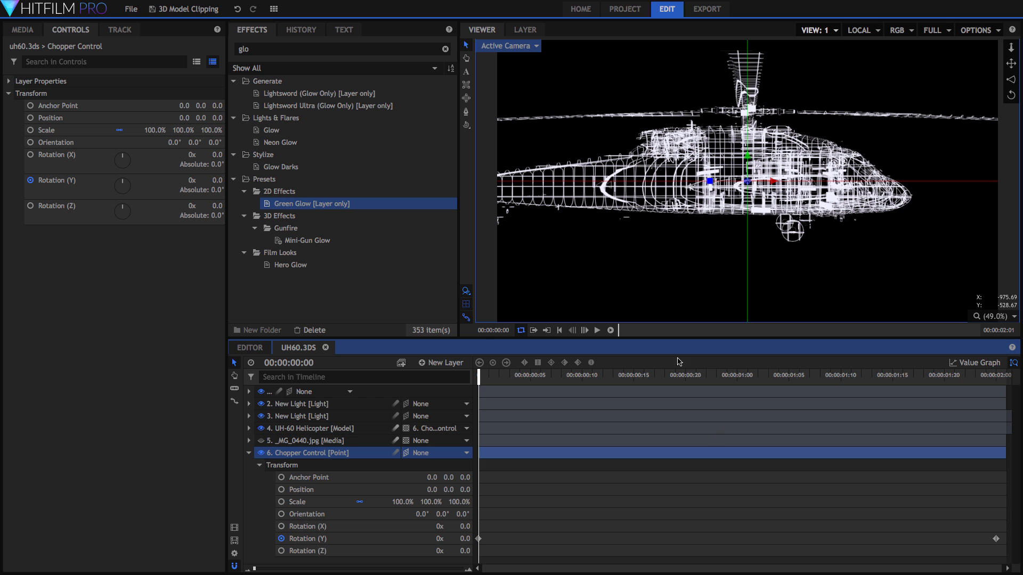
left_click(610, 331)
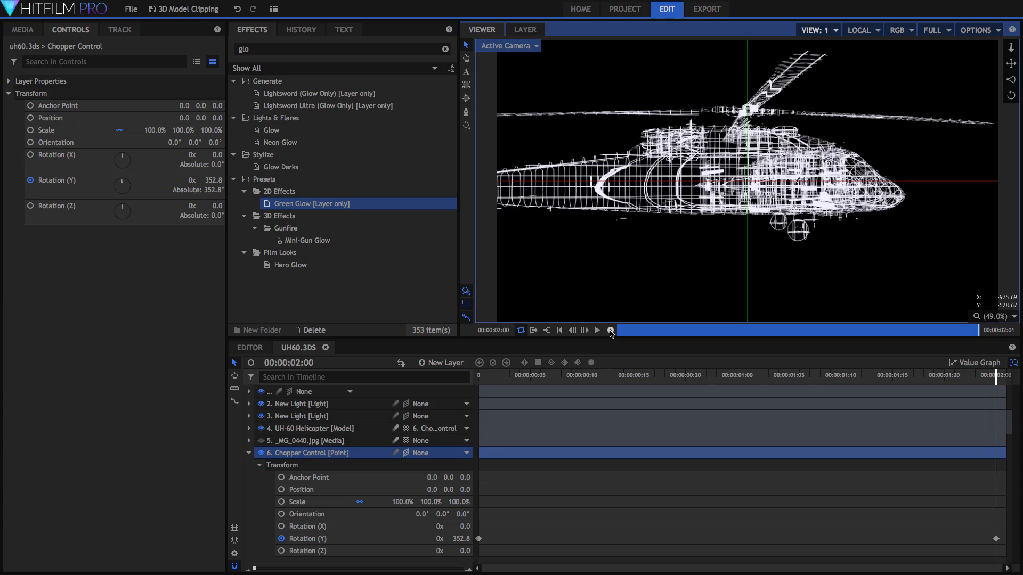
left_click_drag(514, 375, 477, 375)
left_click(597, 332)
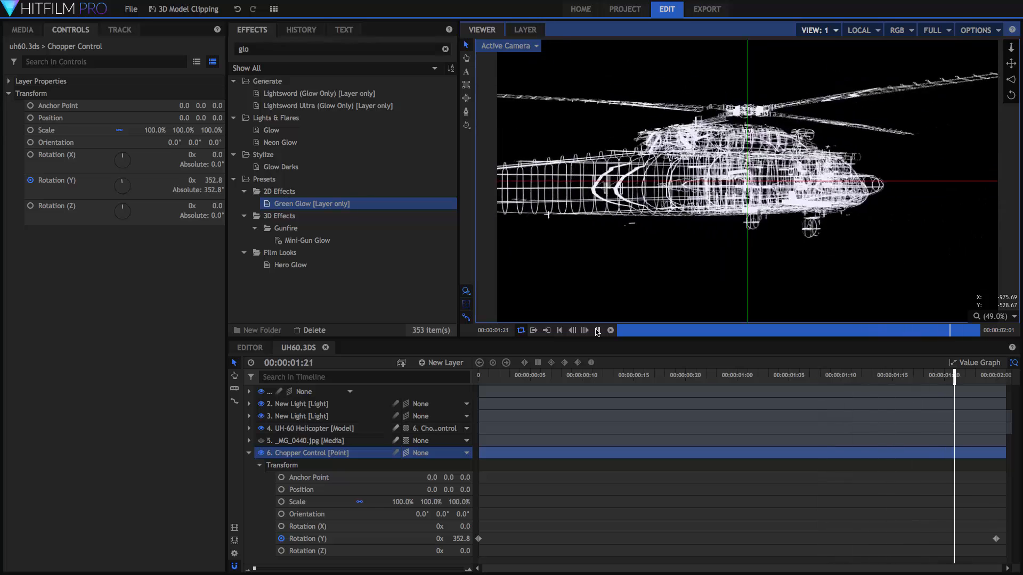
left_click_drag(539, 375, 478, 375)
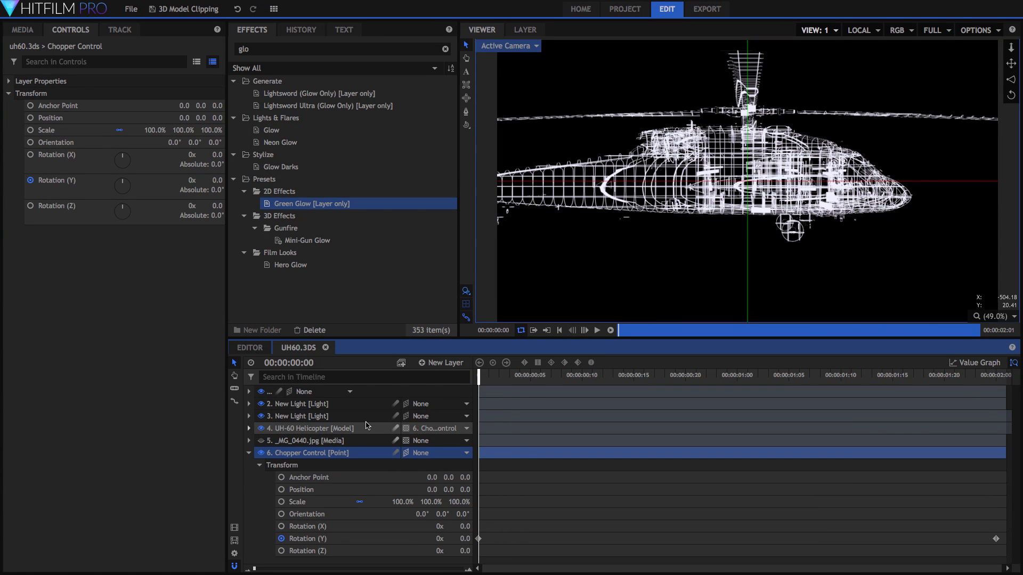
- On the helicopter's Wireframe effect, view the Illumination options, set Blend to Add, and check the model at frame 18
left_click(312, 429)
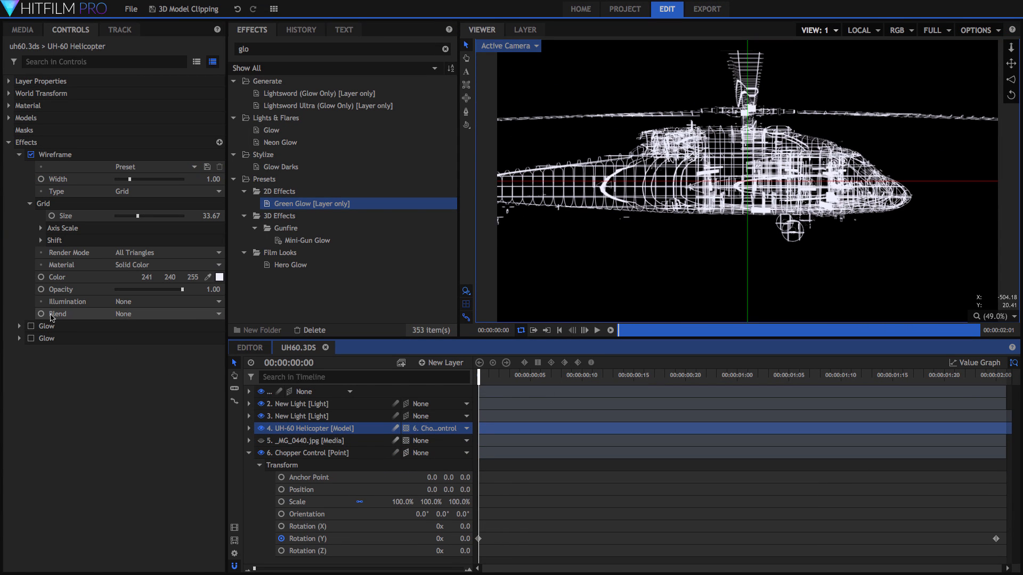
left_click(124, 301)
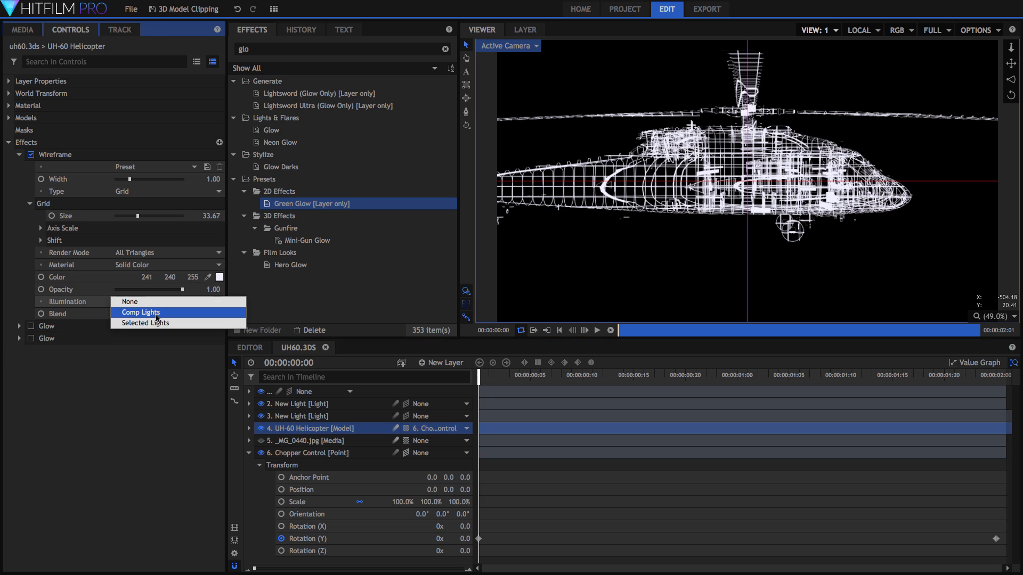
left_click(121, 395)
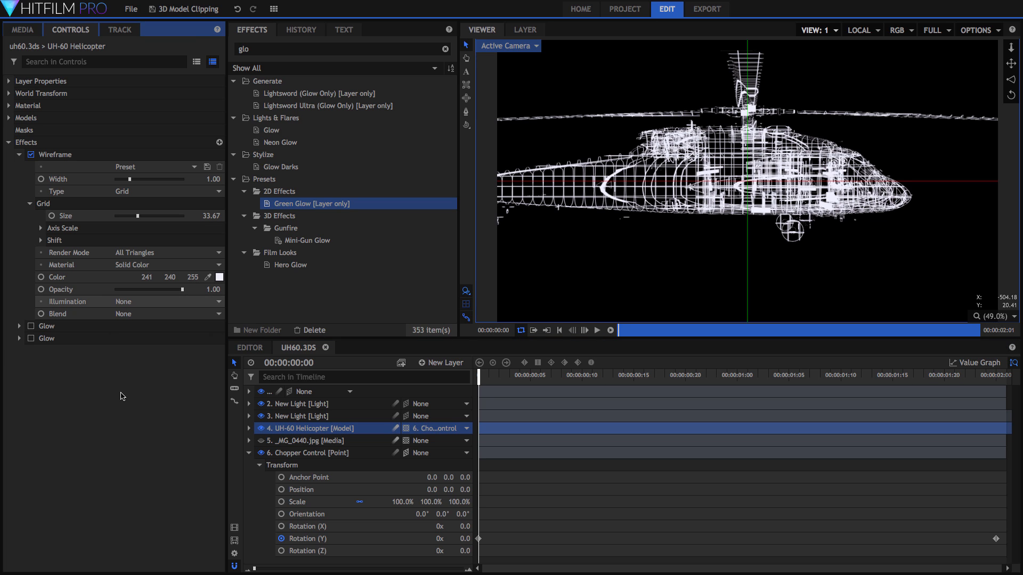
left_click(163, 316)
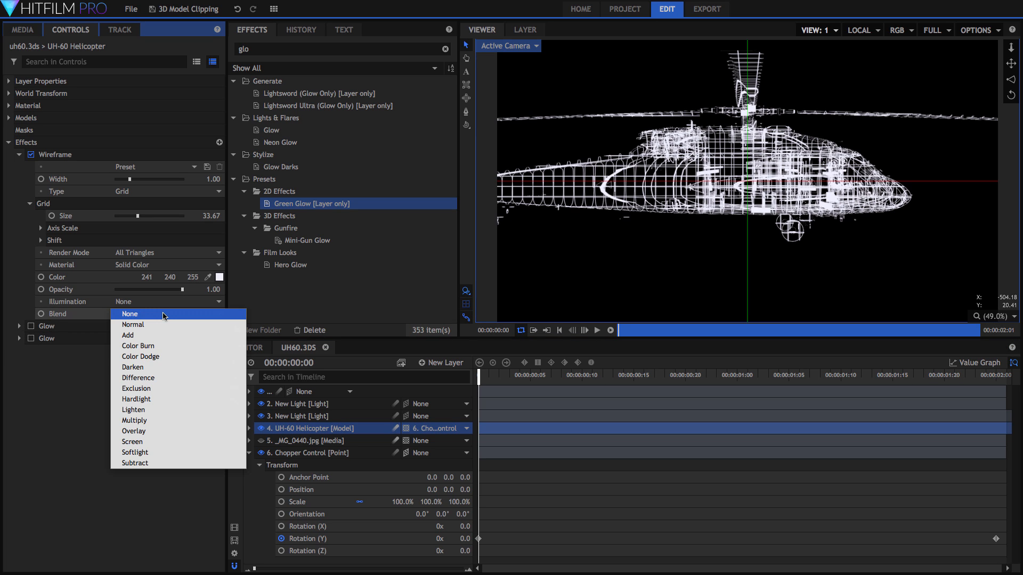
left_click(152, 340)
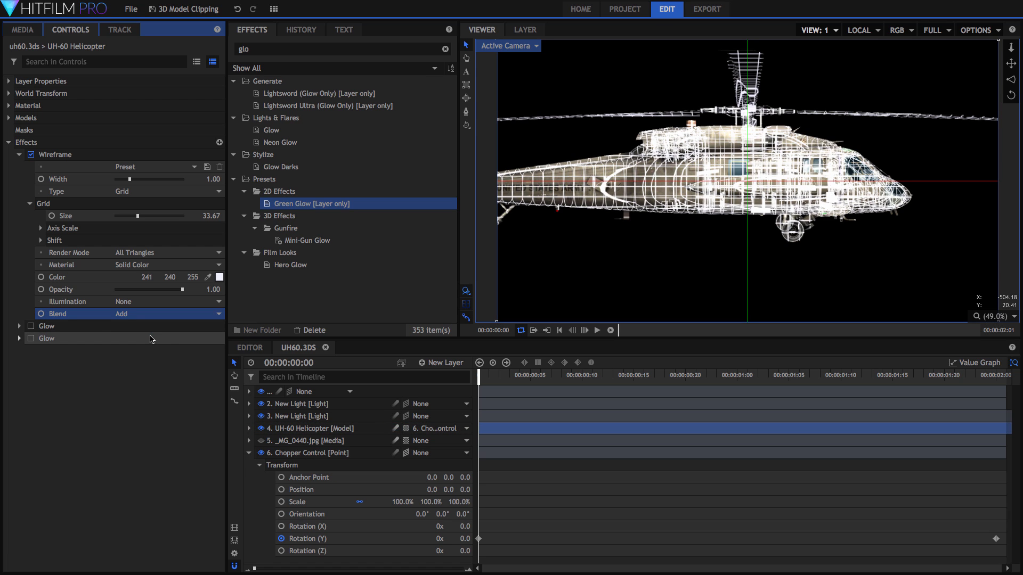
left_click(573, 375)
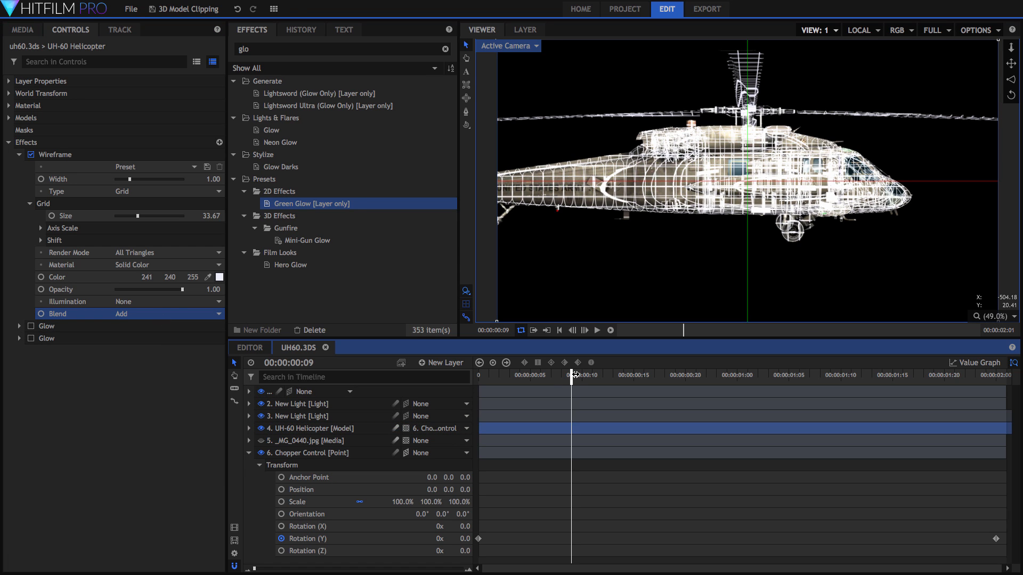
left_click_drag(574, 375, 675, 384)
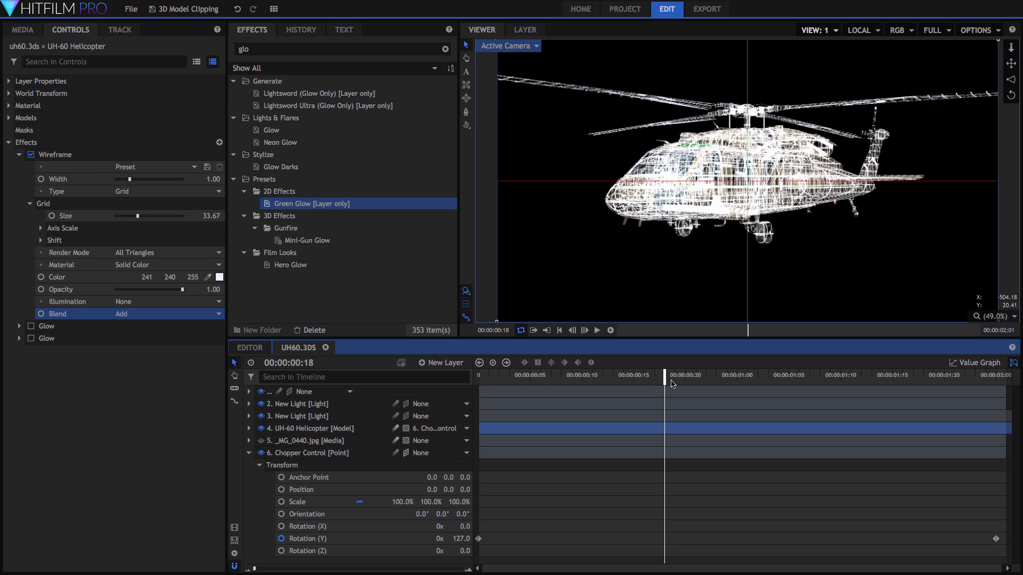
- Try the Overlay and Screen blend modes on the Wireframe effect and set Blend back to None
left_click(160, 315)
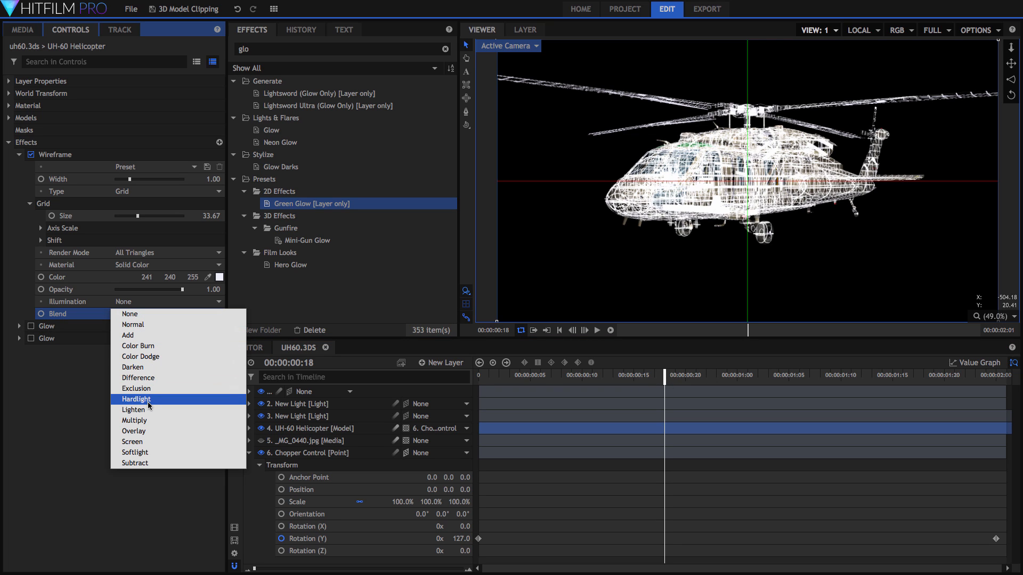
left_click(145, 431)
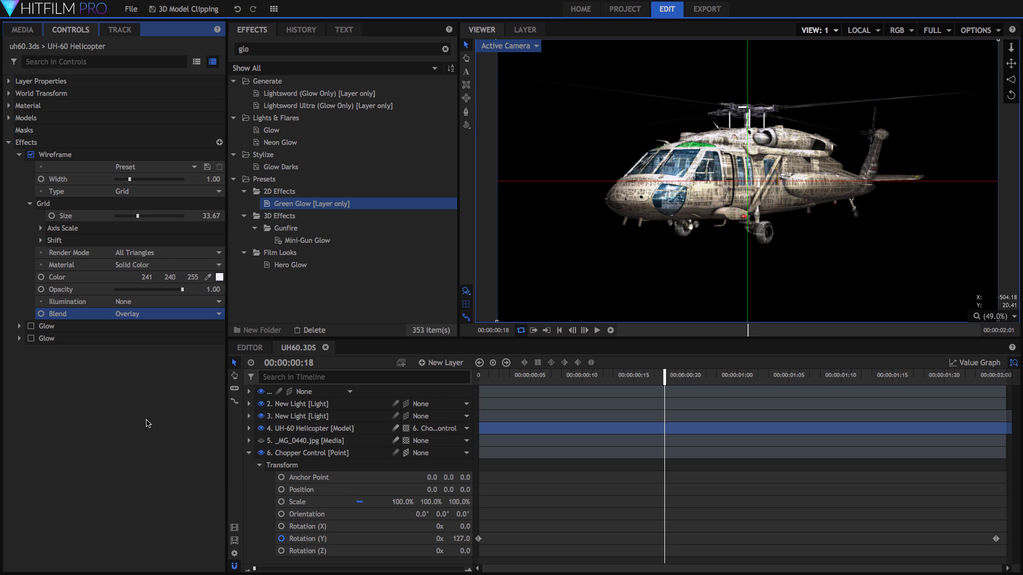
left_click(162, 314)
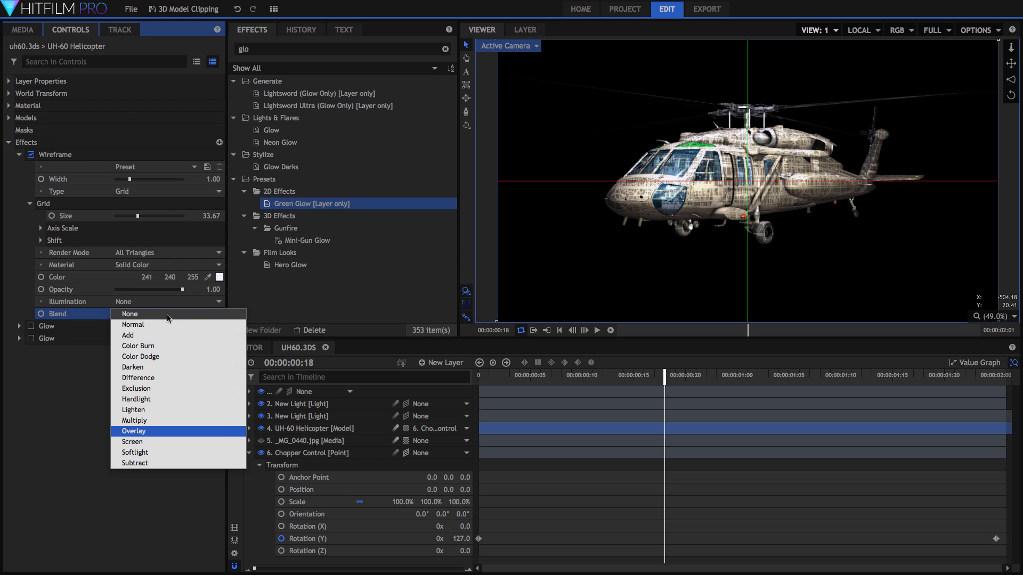
left_click(158, 442)
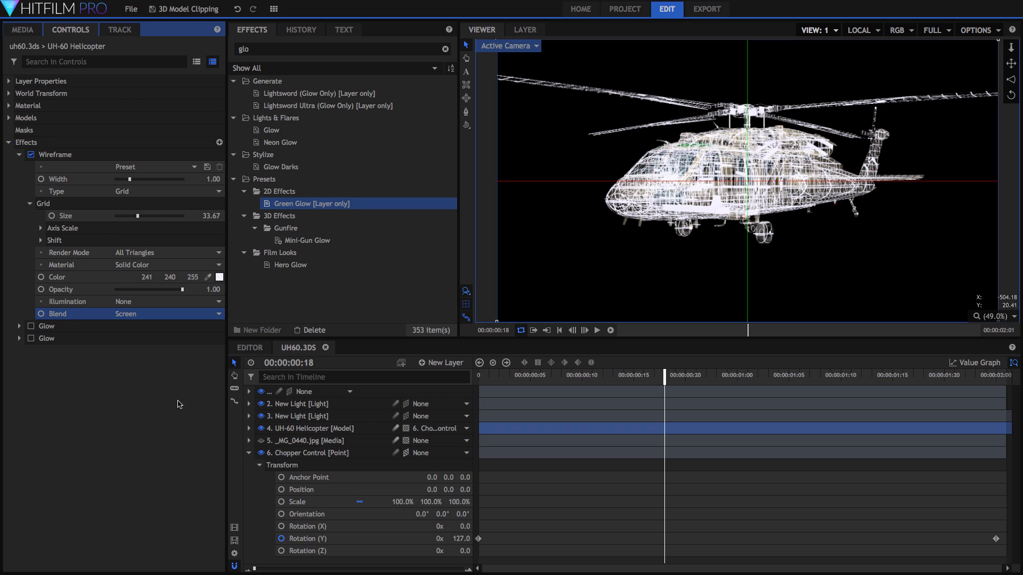
left_click(167, 314)
left_click(163, 314)
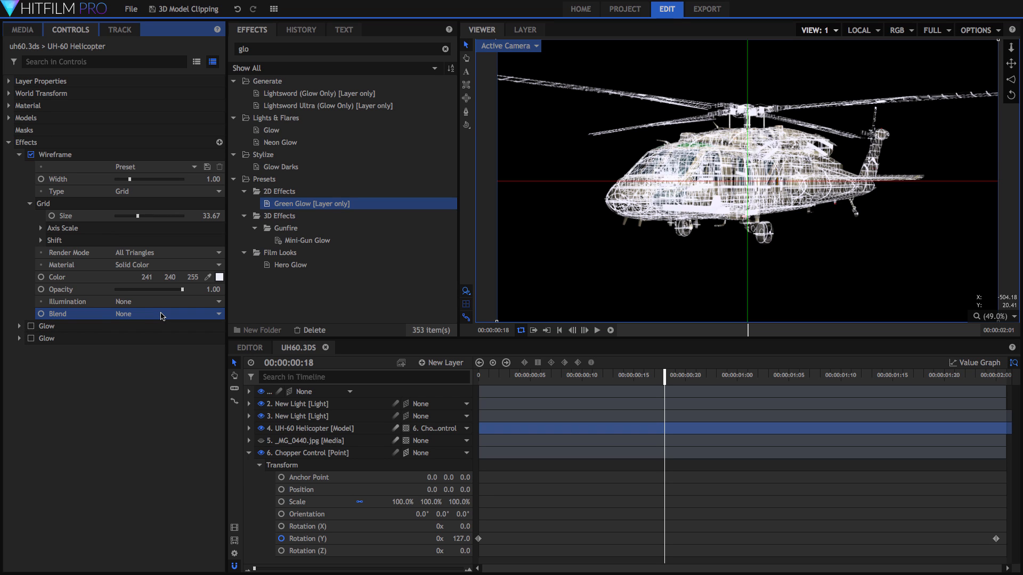